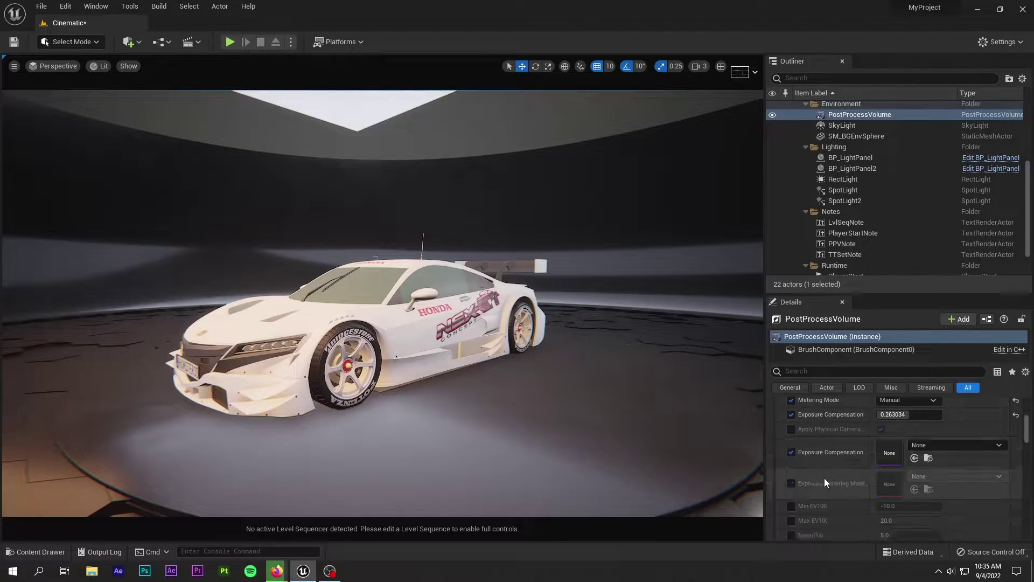
scroll(823, 477, "down", 1)
scroll(824, 477, "down", 3)
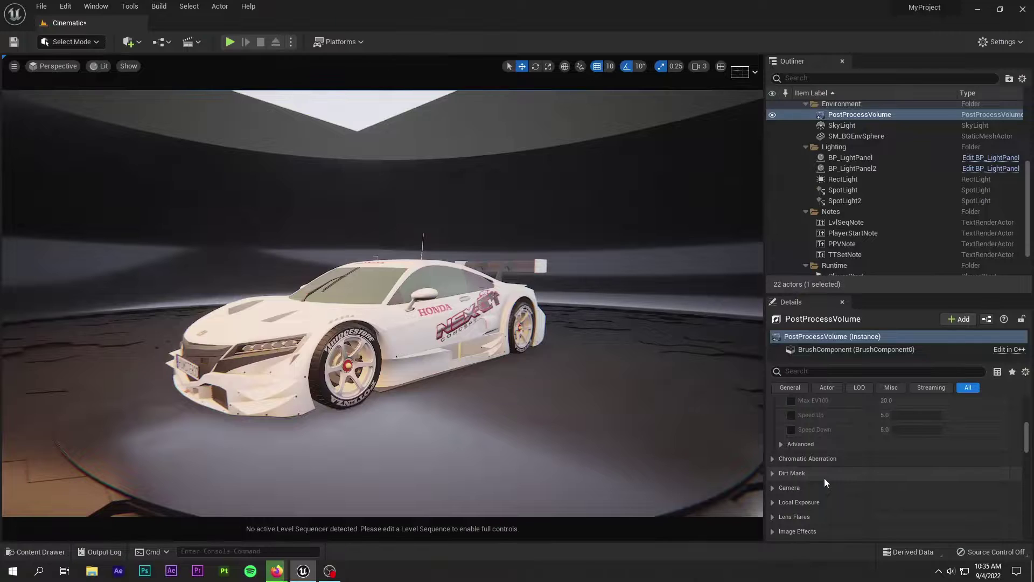
scroll(824, 477, "down", 2)
left_click(772, 439)
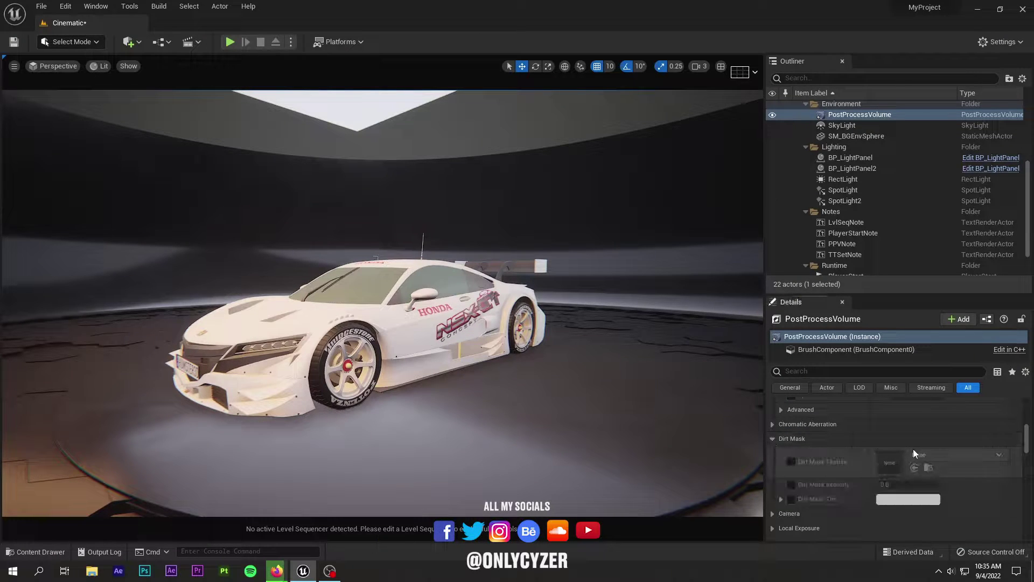
left_click(772, 439)
left_click(771, 424)
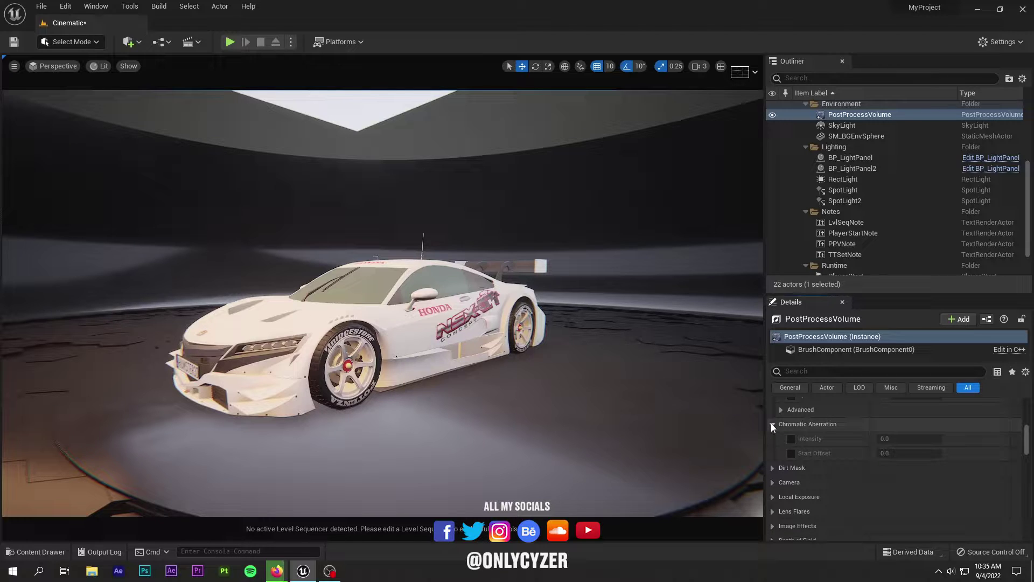
left_click(791, 439)
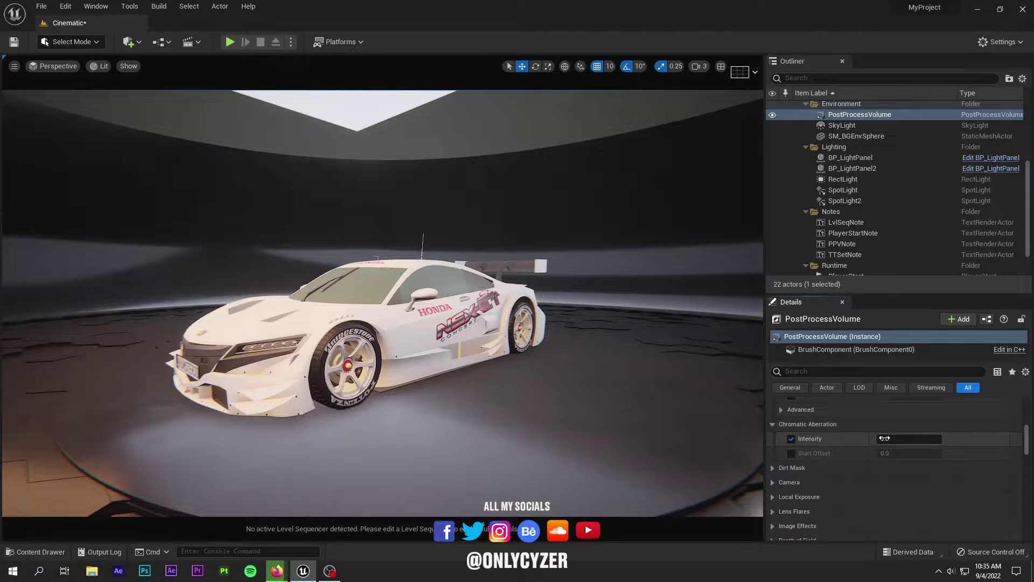
mouse_move(879, 438)
left_mouse_down()
mouse_move(942, 438)
mouse_move(879, 438)
left_mouse_up()
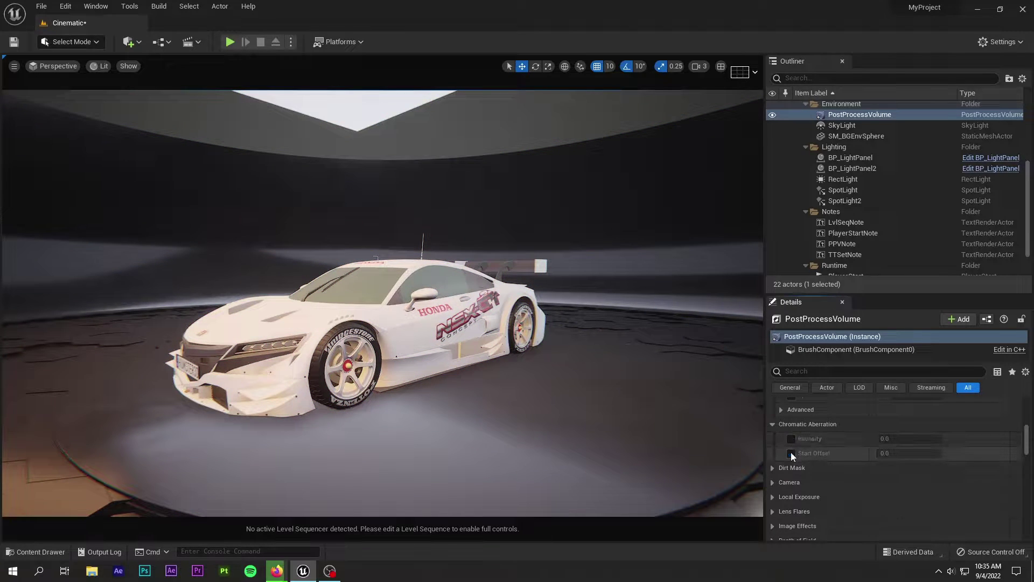
left_click(772, 425)
left_click(772, 453)
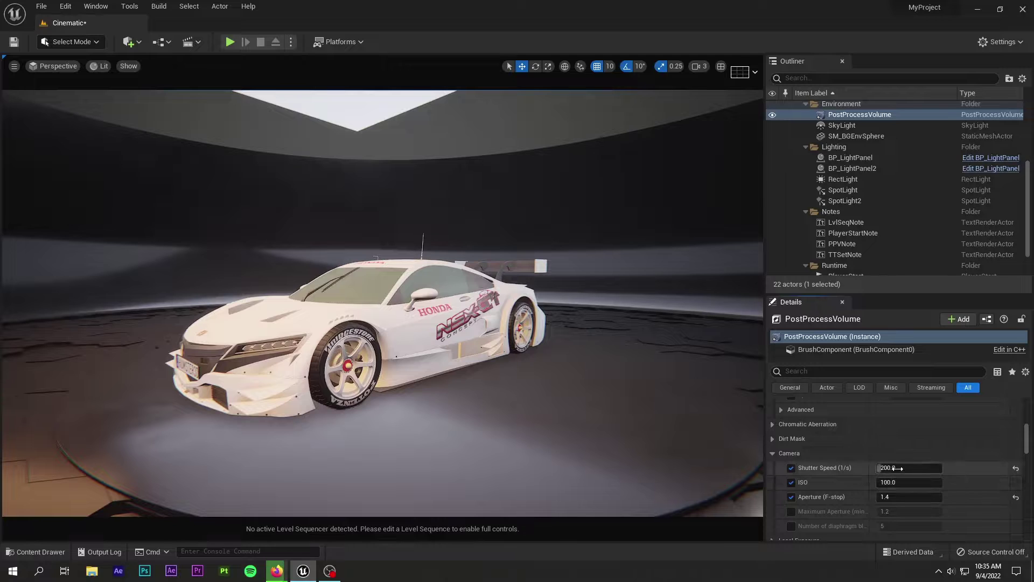
mouse_move(909, 467)
left_mouse_down()
mouse_move(948, 467)
mouse_move(910, 467)
left_mouse_up()
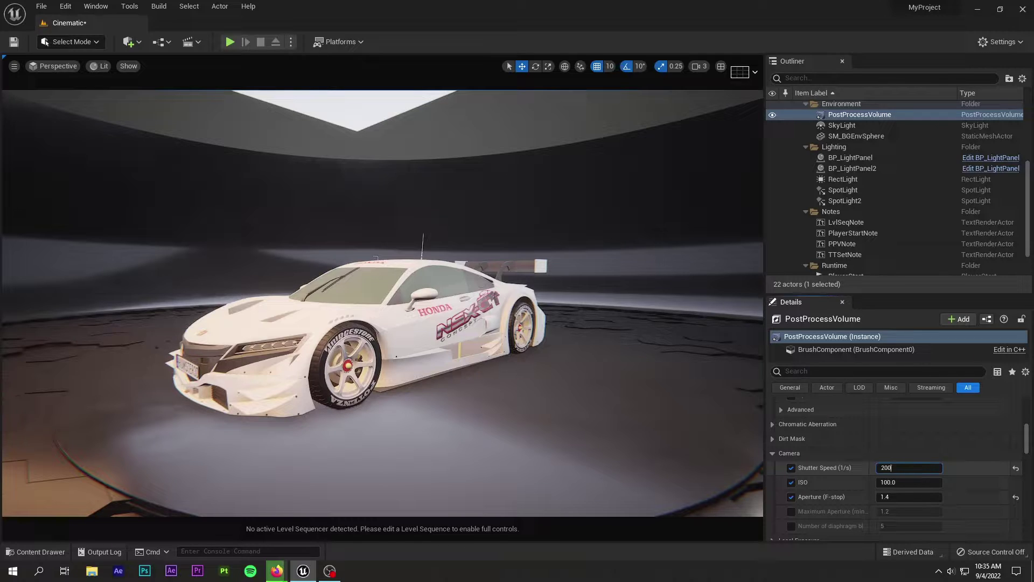
key("Return")
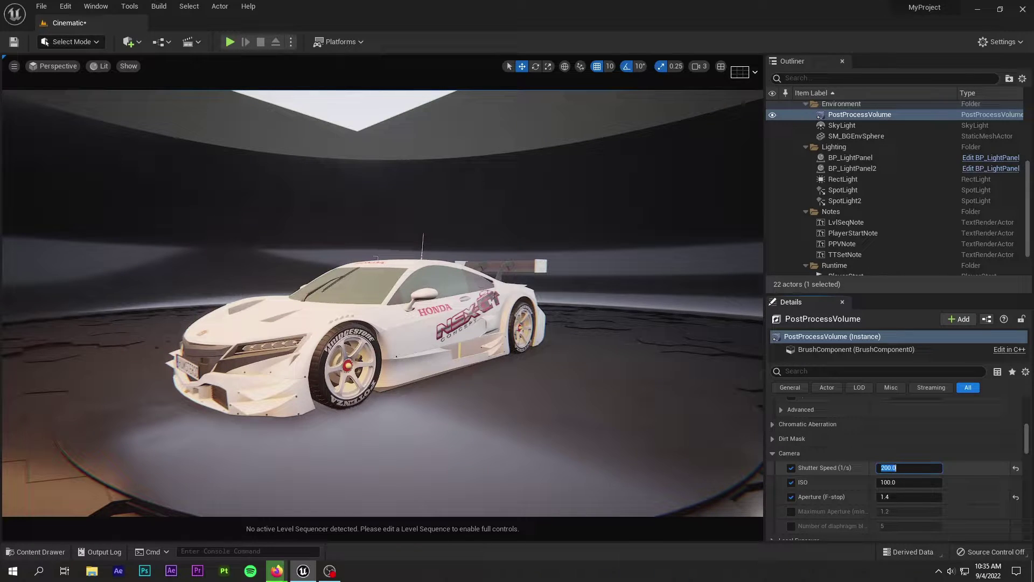
left_click(905, 496)
type("1")
key("Return")
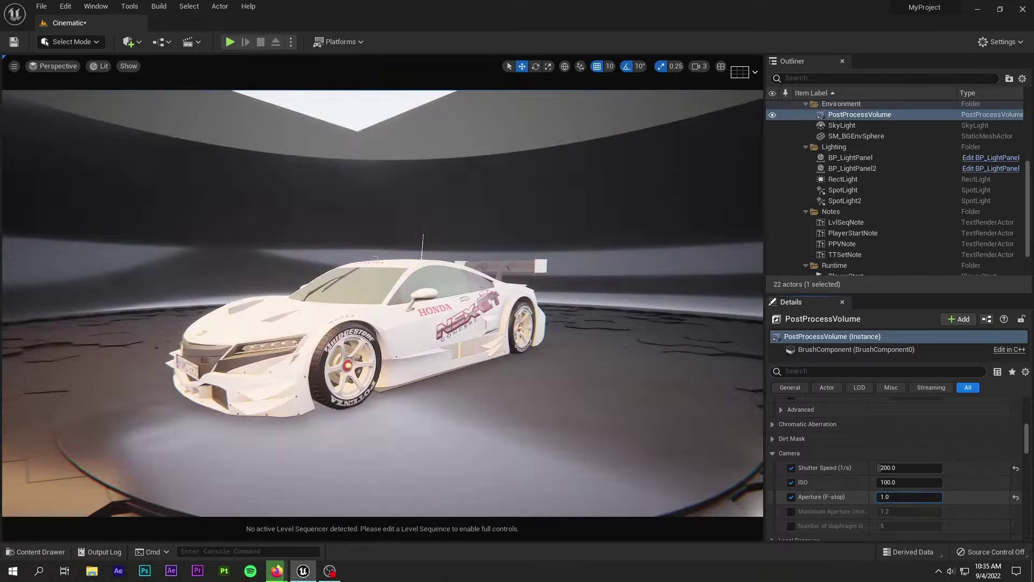
key("ctrl+z")
left_click(777, 454)
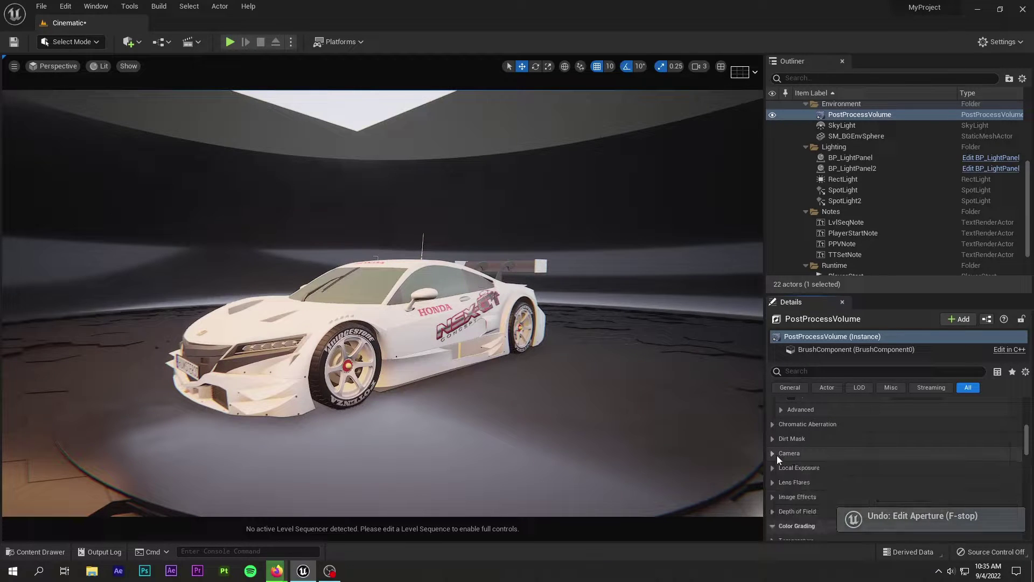
left_click(776, 453)
left_click(791, 448)
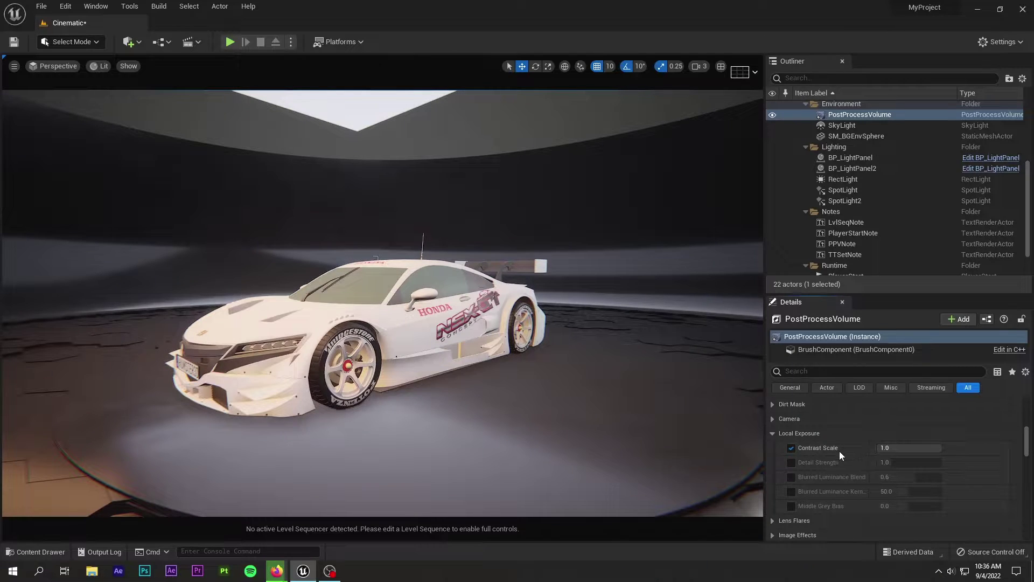
key("ctrl+z")
left_click(791, 462)
left_click_drag(889, 462, 915, 462)
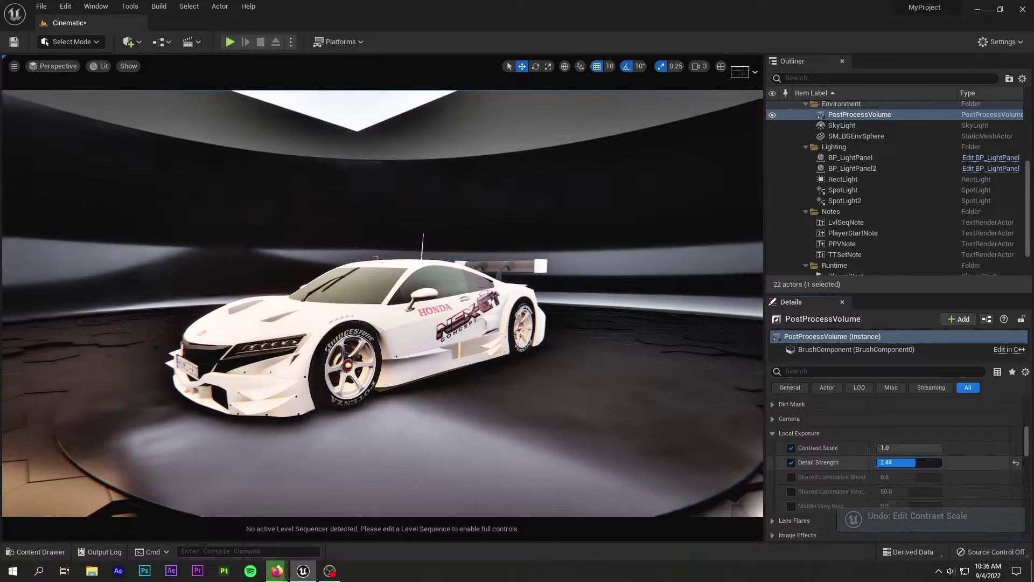
key("ctrl+z")
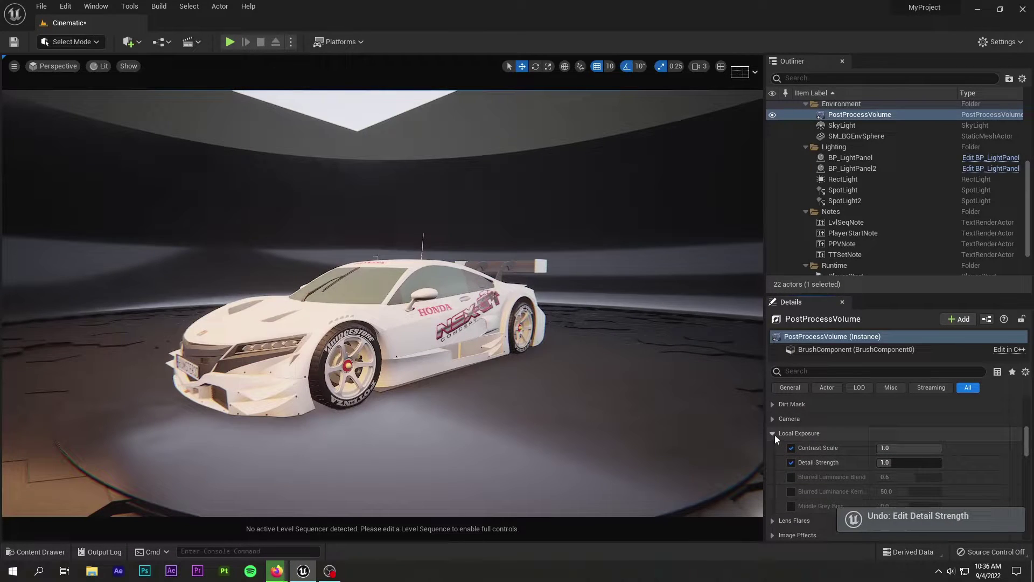
left_click(772, 433)
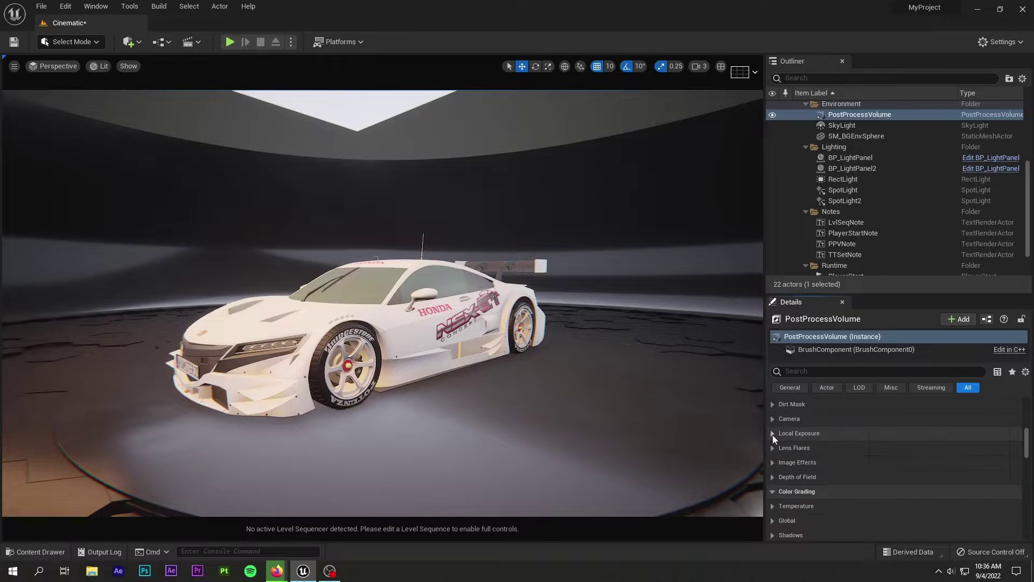
left_click(772, 448)
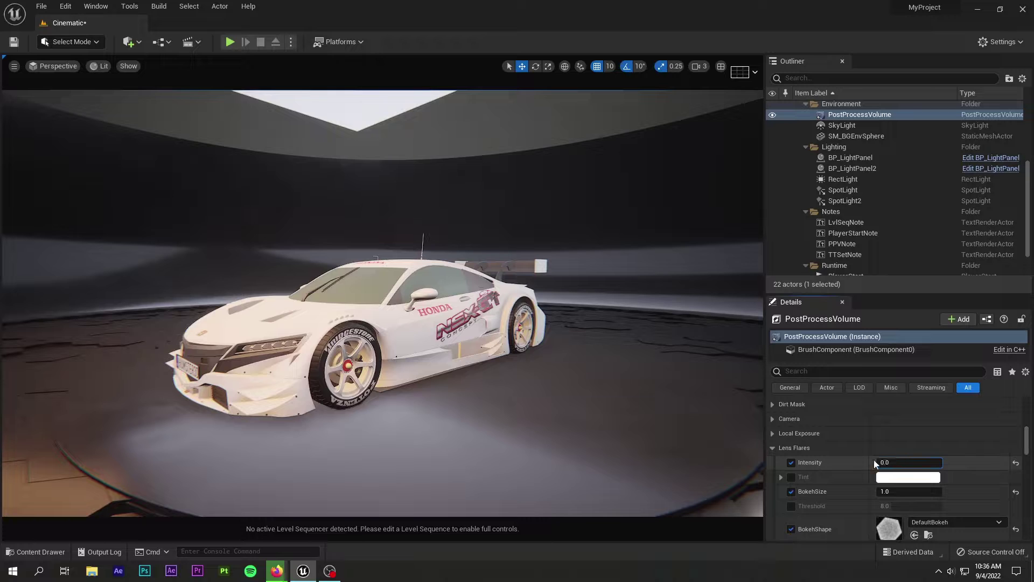
key("ctrl+z")
left_click(772, 448)
left_click(772, 462)
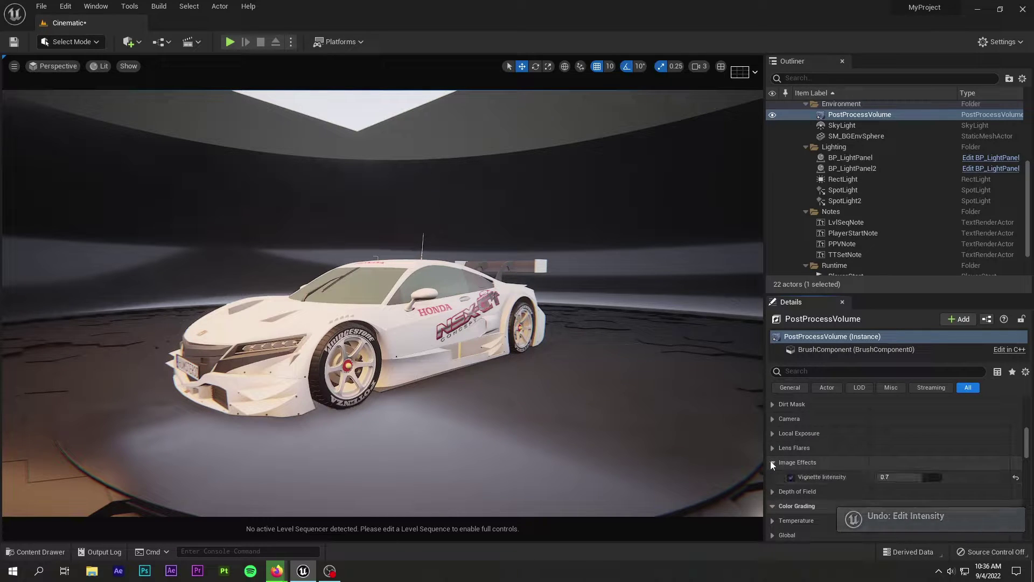
scroll(776, 460, "down", 2)
mouse_move(905, 446)
left_mouse_down()
mouse_move(885, 446)
mouse_move(903, 446)
left_mouse_up()
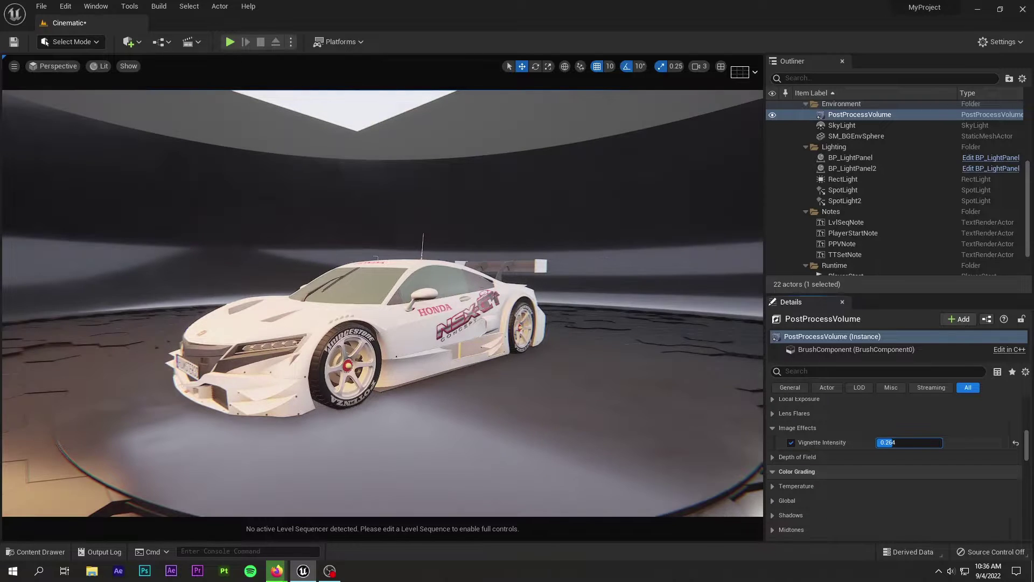
key("ctrl+z")
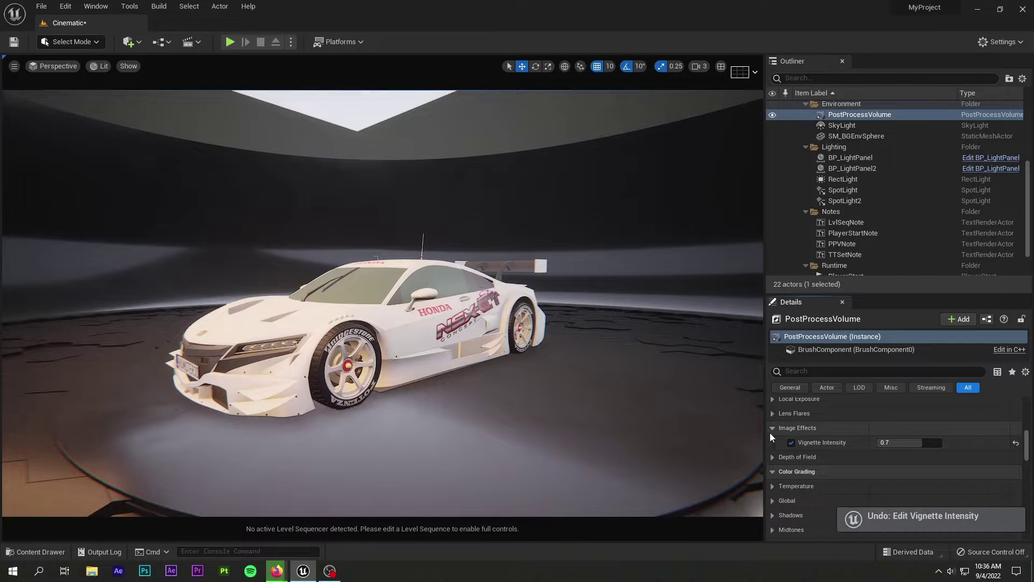
left_click(773, 428)
left_click(772, 442)
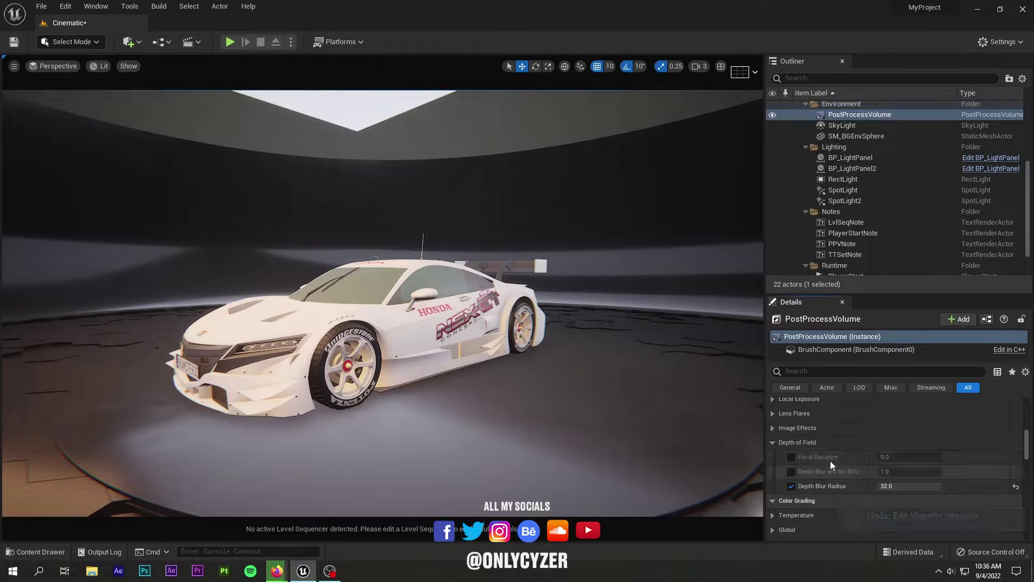
left_click(793, 456)
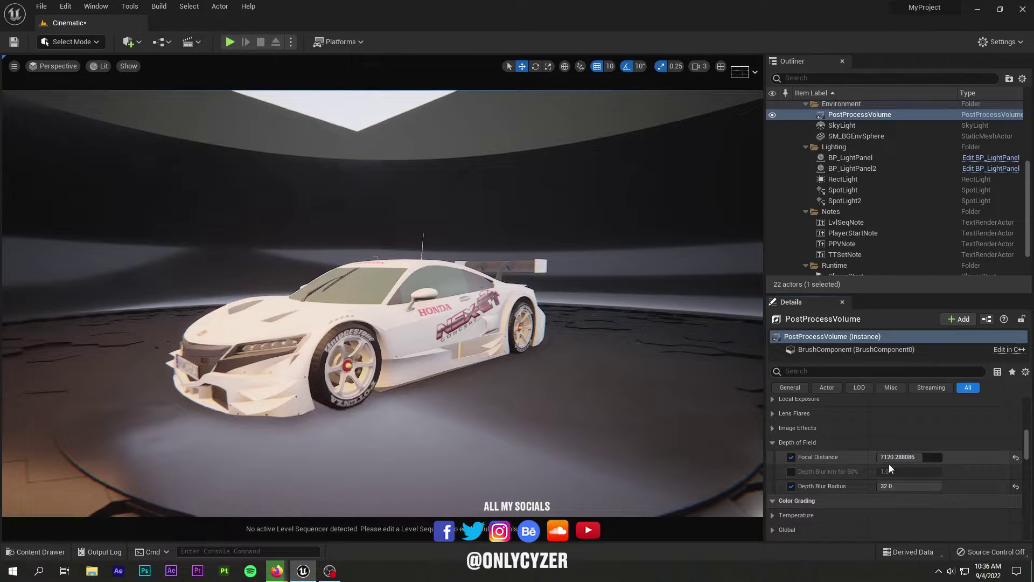
key("ctrl+z")
- Collapse Depth of Field and Color Grading, then lower Film Slope to 0.66
left_click(773, 442)
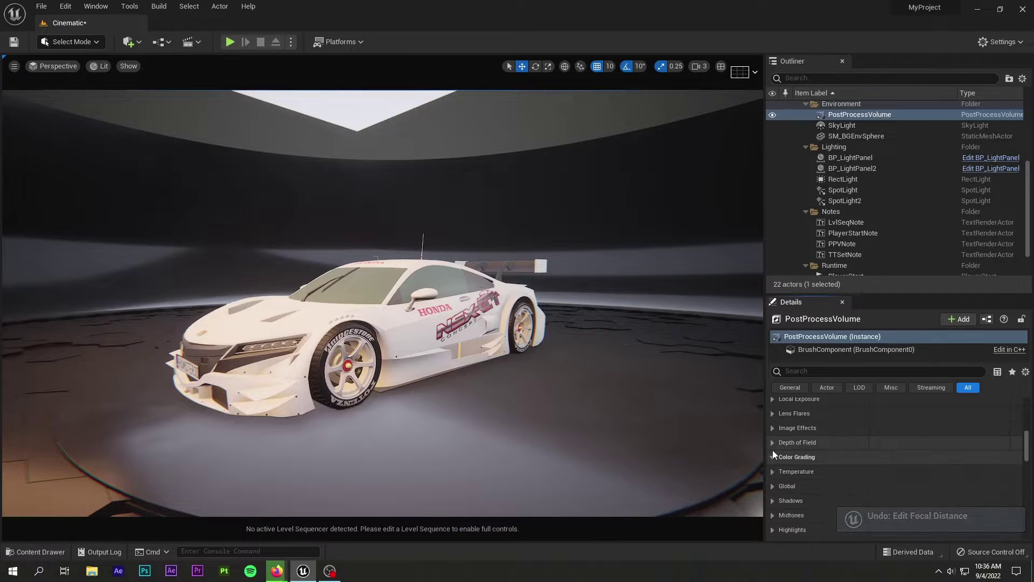
left_click(771, 460)
scroll(771, 460, "down", 2)
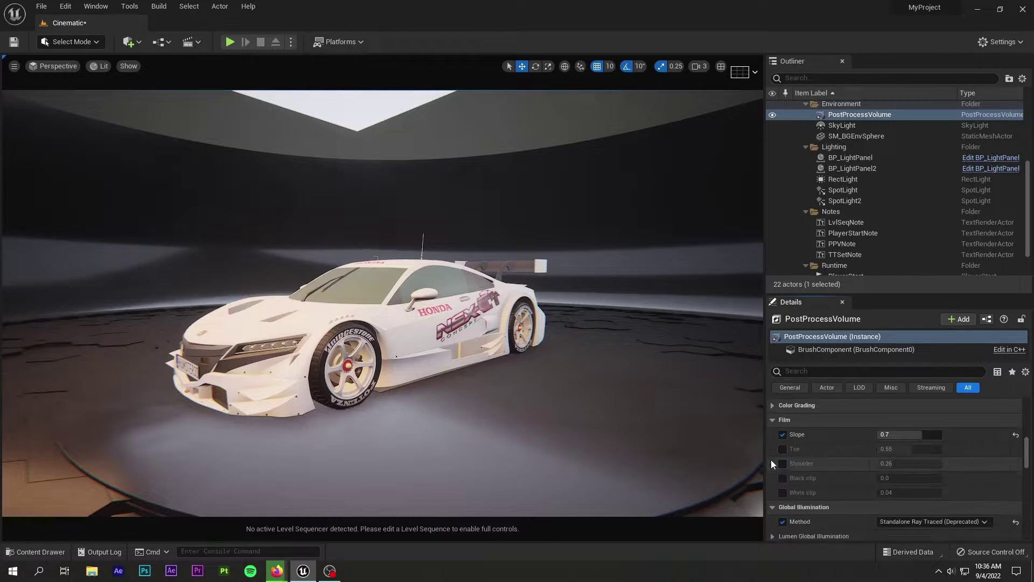
left_click_drag(932, 434, 914, 434)
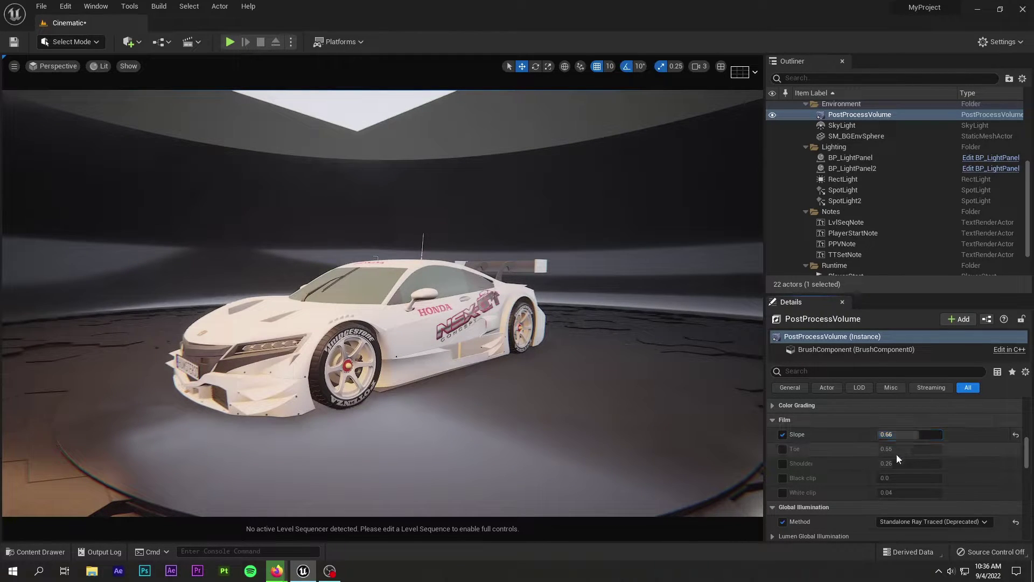
- Try overriding the Film Toe and Shoulder values, undoing each change
left_click(783, 450)
left_click_drag(904, 449, 902, 449)
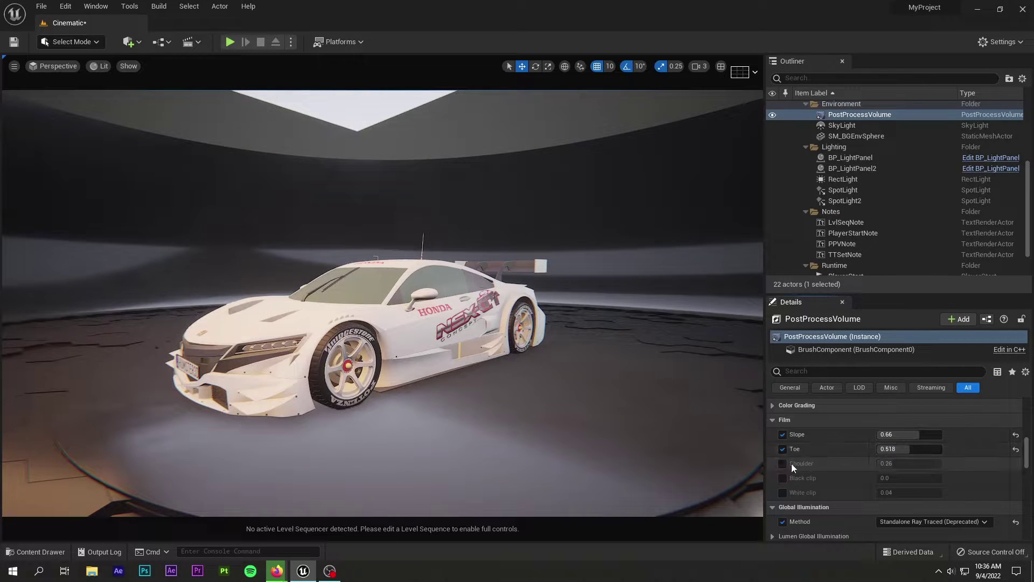
key("ctrl+z")
left_click(782, 449)
left_click(784, 463)
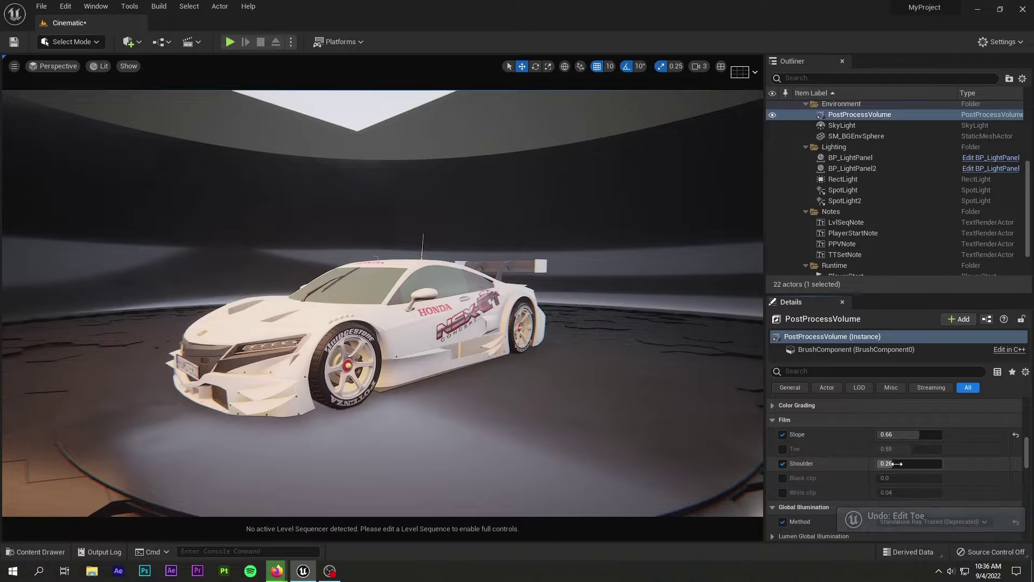
left_click_drag(899, 463, 907, 463)
key("ctrl+z")
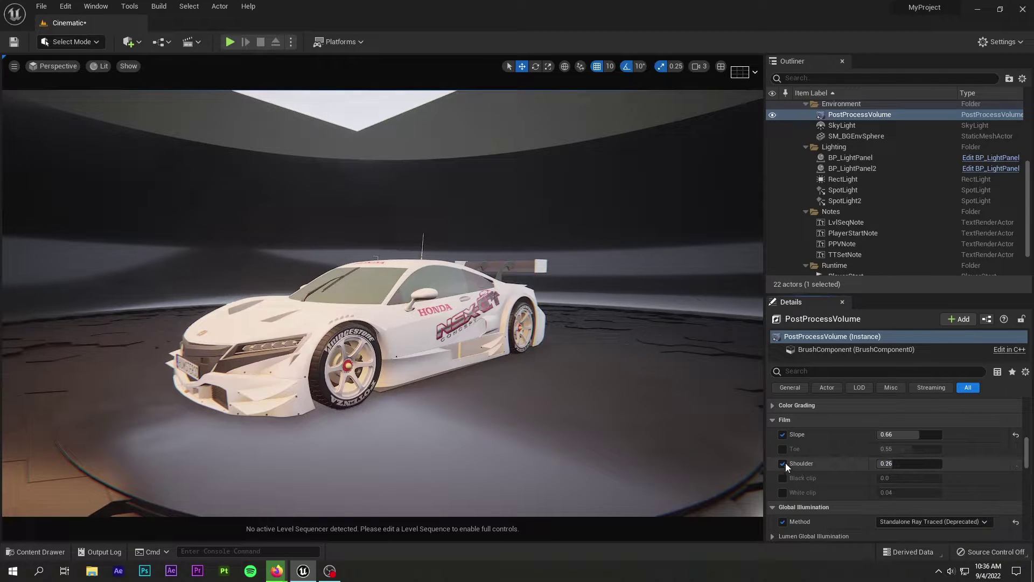
- Try Black clip and White clip adjustments, undo both, and collapse the Film group
left_click(784, 463)
left_click(783, 477)
left_click_drag(881, 482, 916, 482)
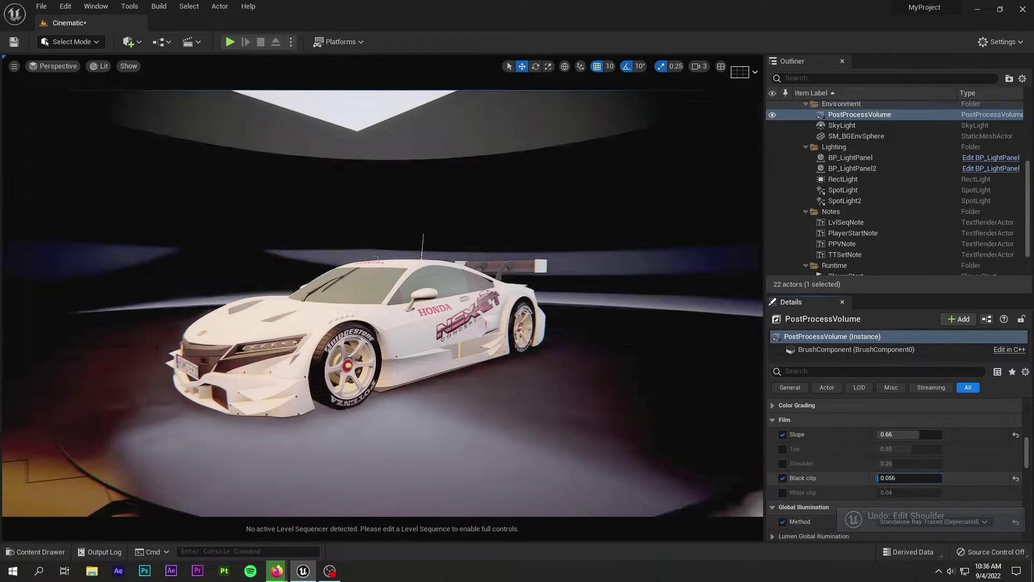
left_click(782, 479)
key("ctrl+z")
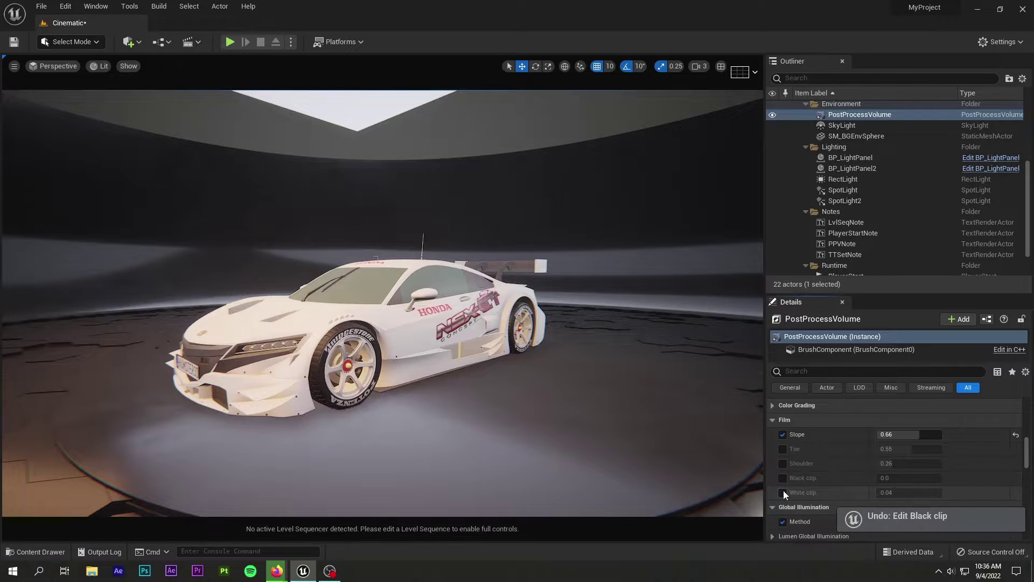
left_click(782, 492)
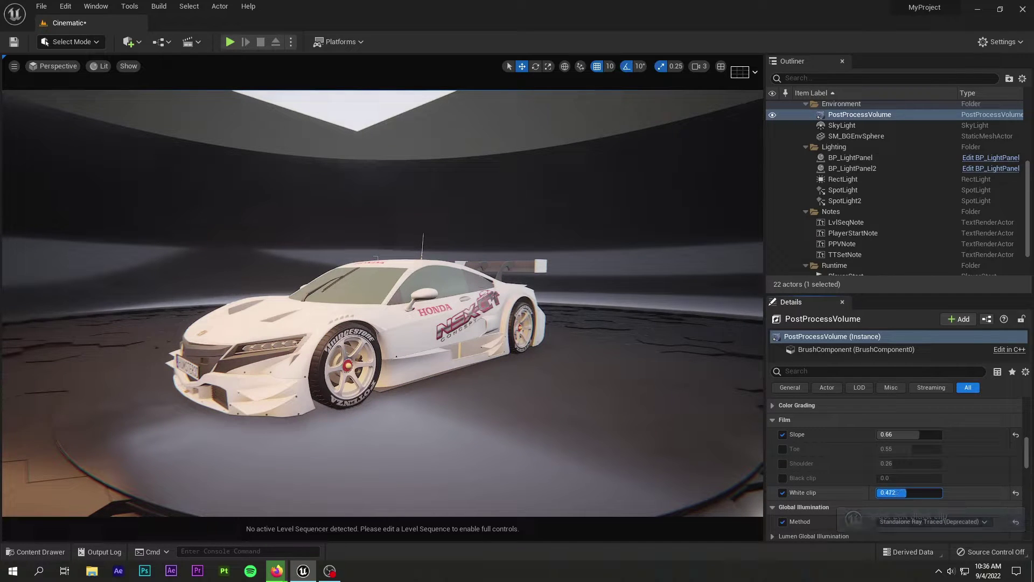
left_click_drag(898, 492, 879, 492)
key("ctrl+z")
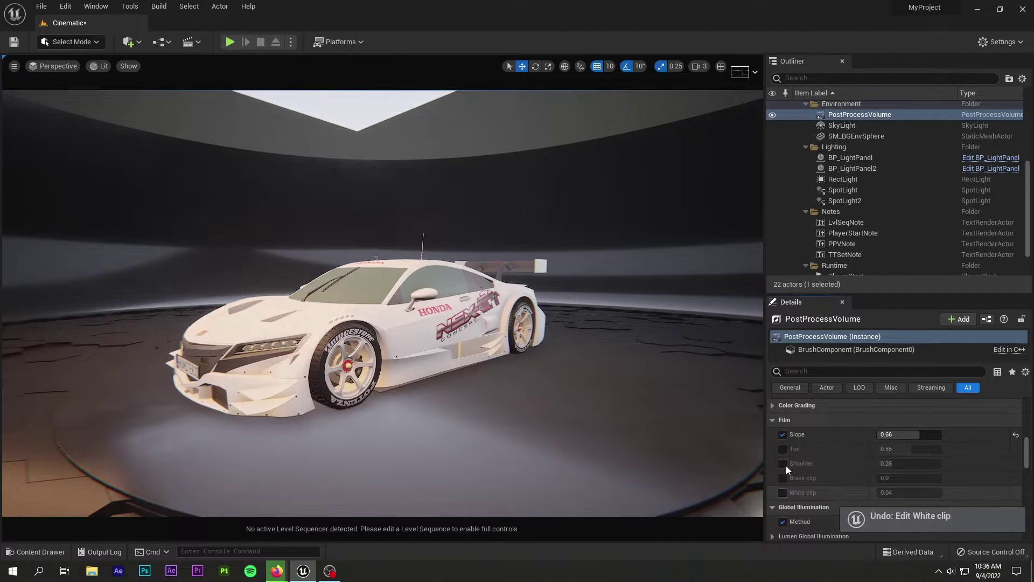
left_click(773, 420)
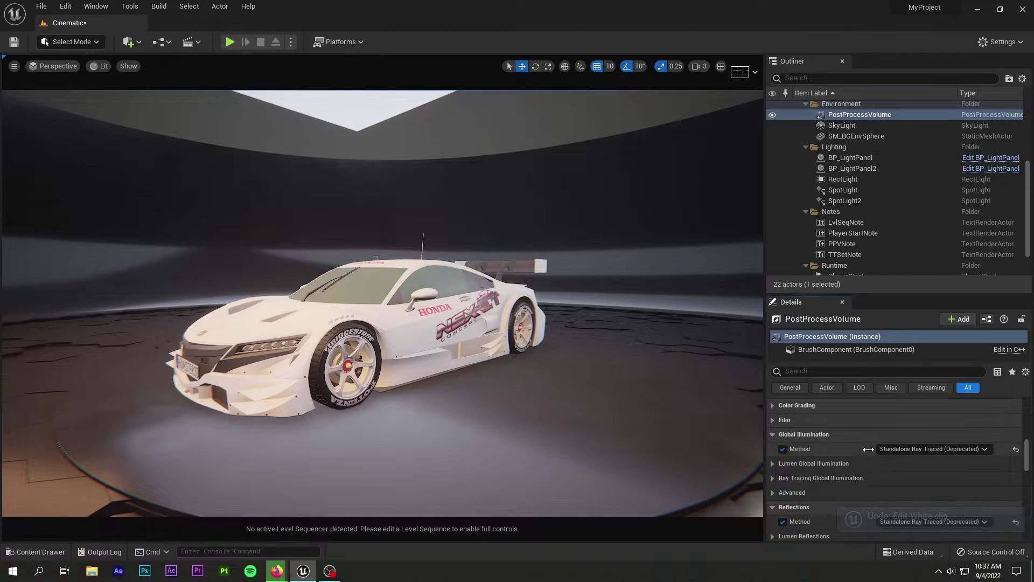
left_click(943, 449)
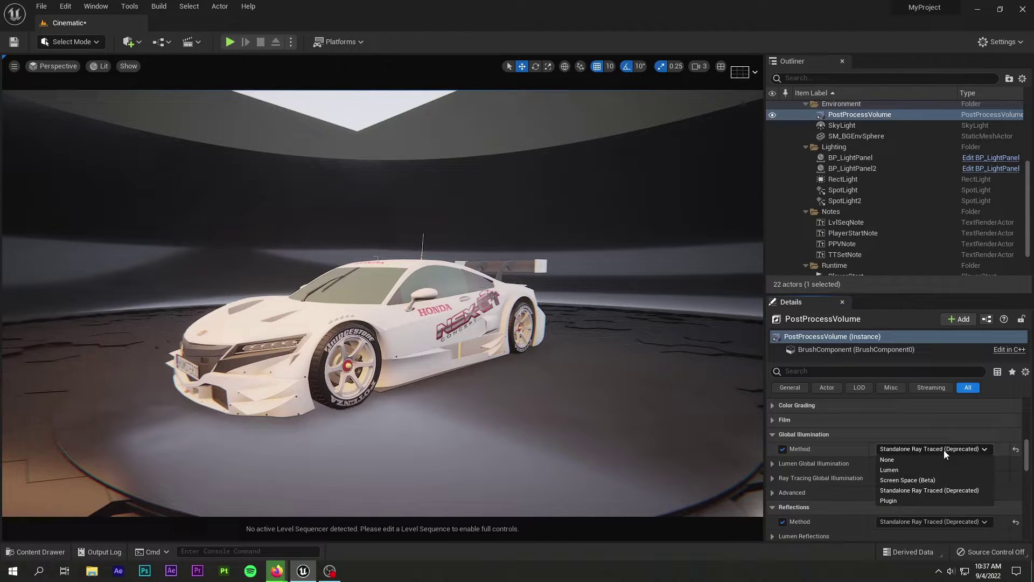
left_click(926, 450)
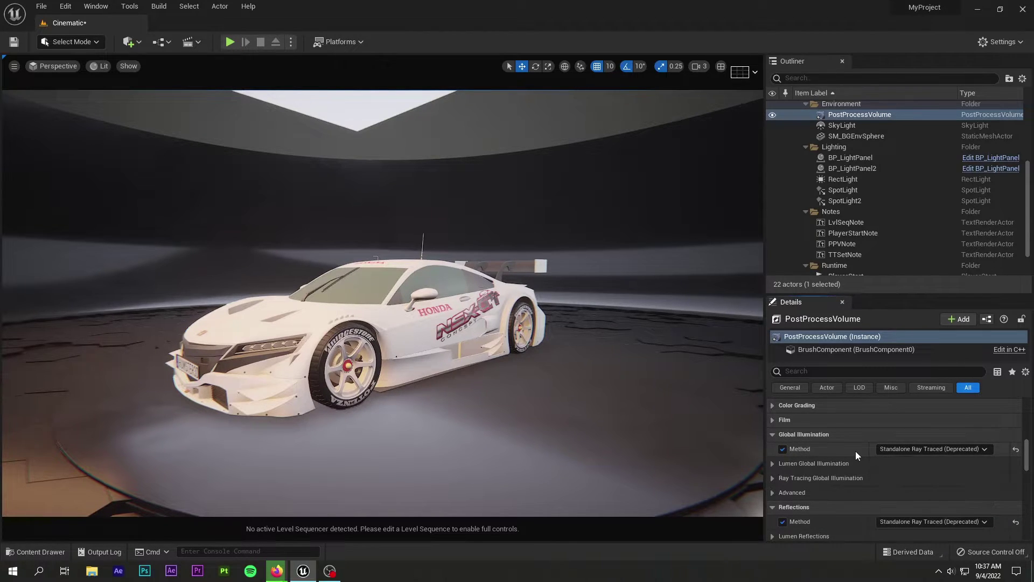
left_click(771, 464)
scroll(771, 466, "down", 2)
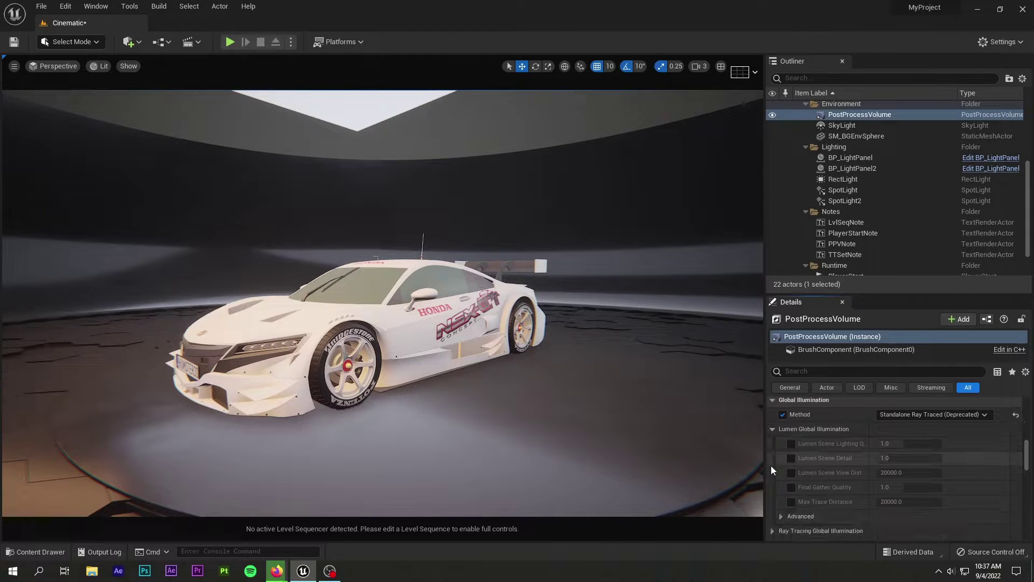
left_click(790, 445)
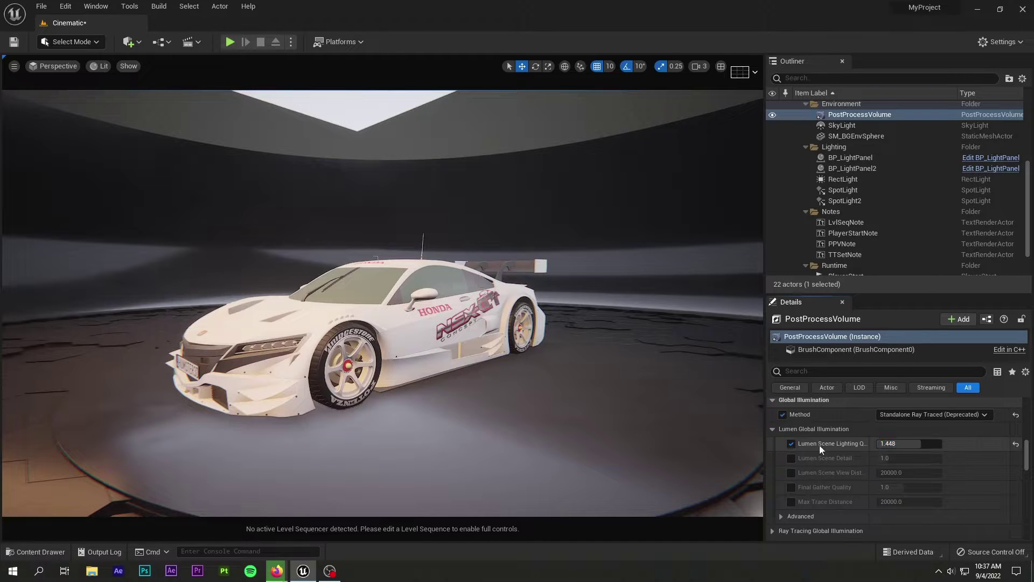
key("ctrl+z")
left_click(772, 428)
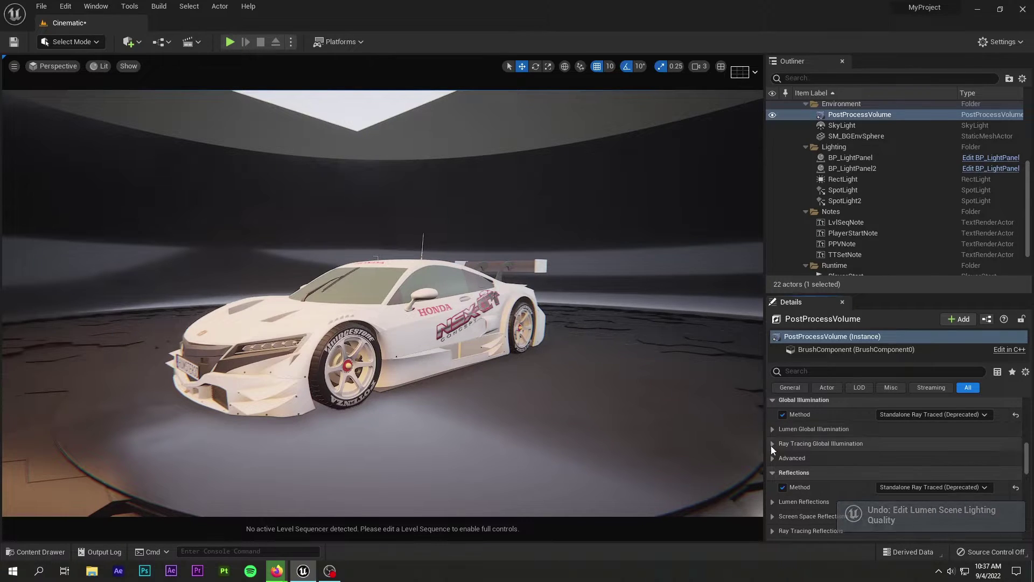
left_click(772, 444)
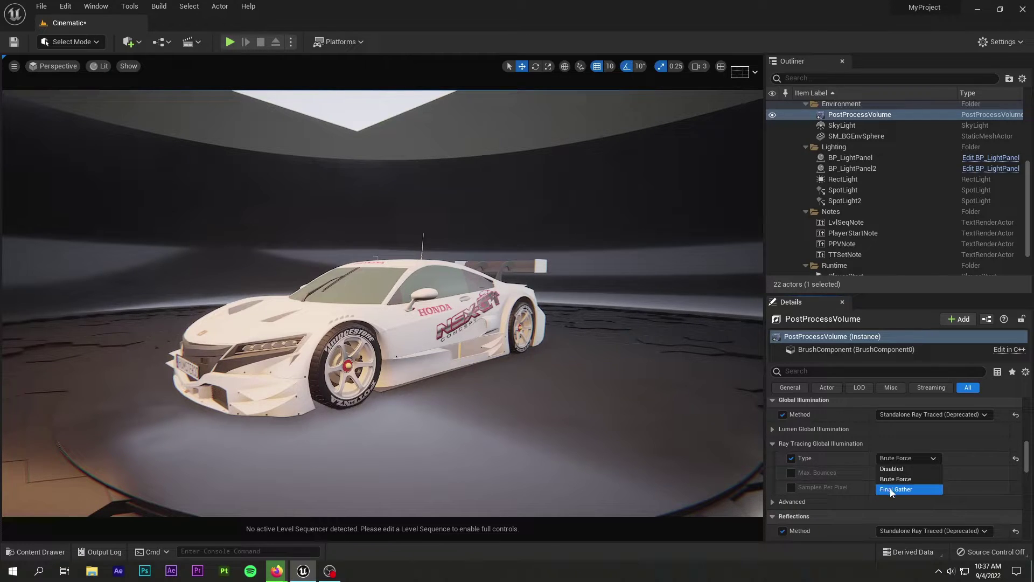
left_click(891, 489)
left_click(895, 459)
left_click(893, 479)
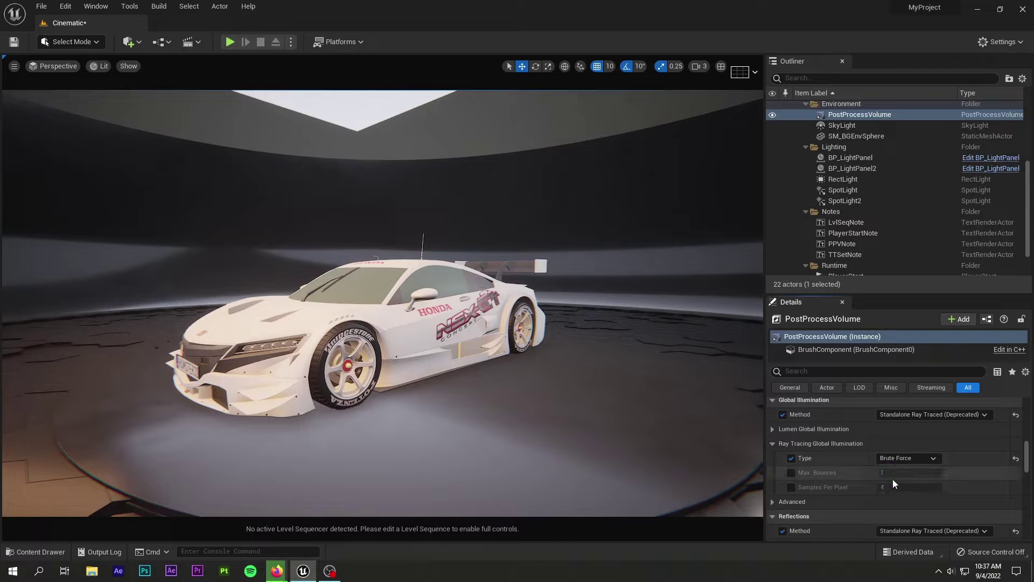
left_click(771, 443)
- Raise Film Grain Intensity to 1.0, then undo the change
scroll(771, 463, "down", 2)
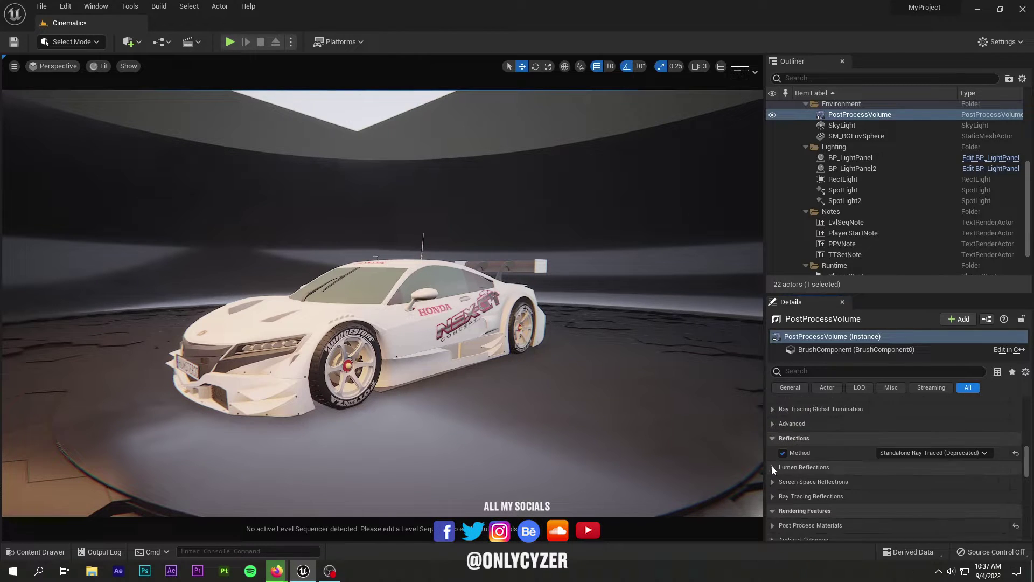
scroll(771, 465, "down", 1)
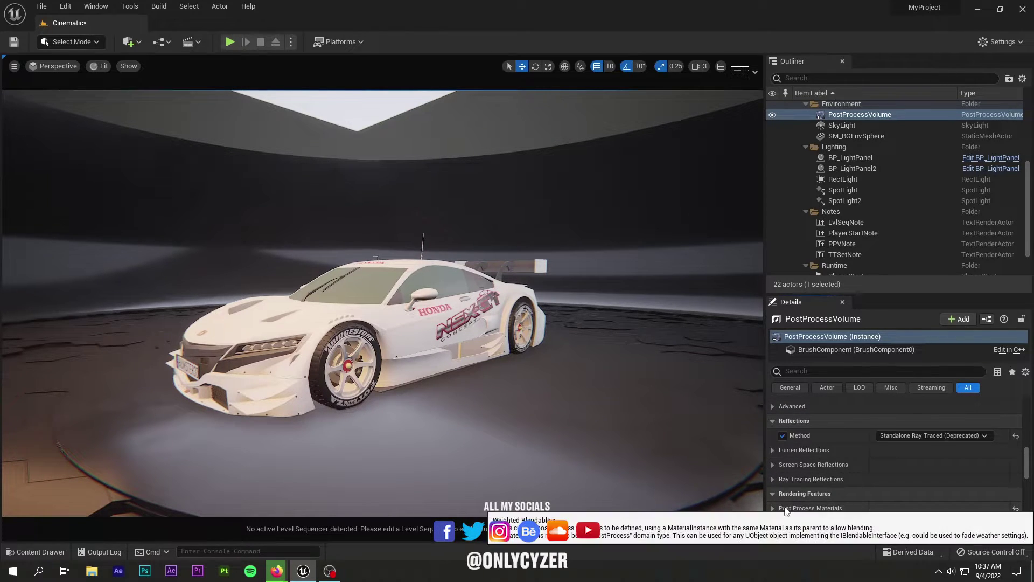
left_click(775, 498)
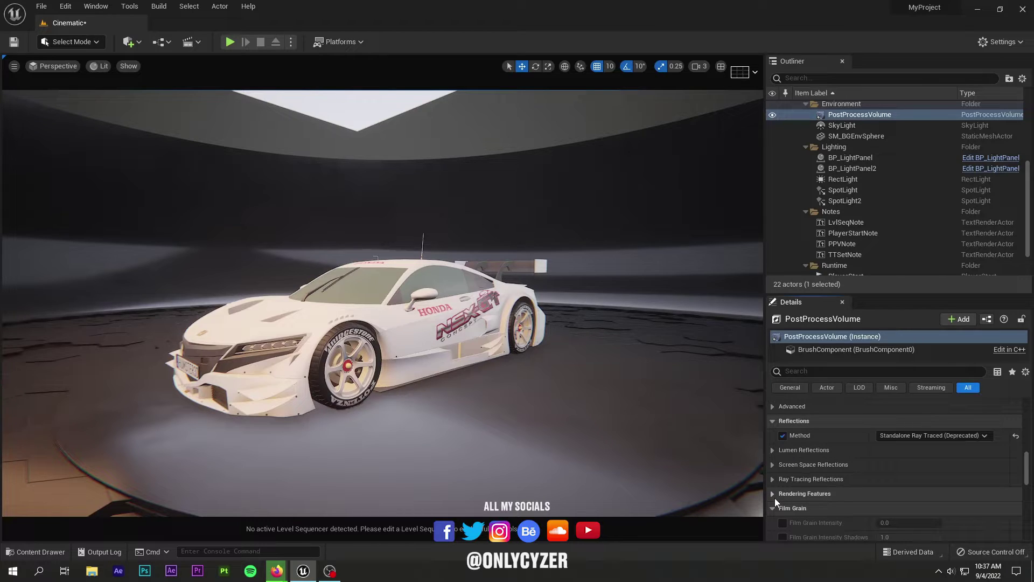
scroll(774, 497, "down", 1)
left_click(782, 505)
scroll(781, 507, "down", 2)
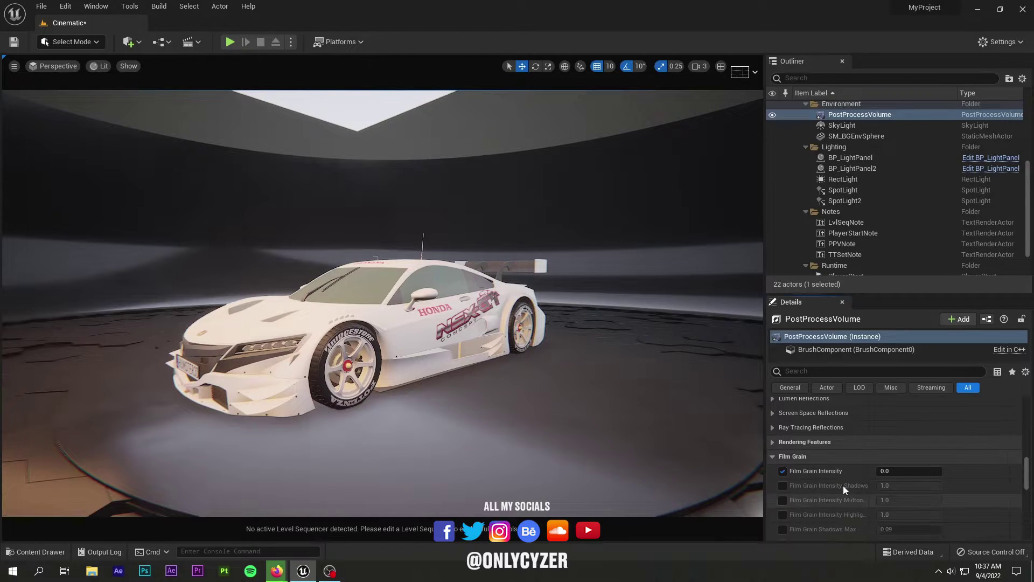
left_click_drag(886, 470, 942, 470)
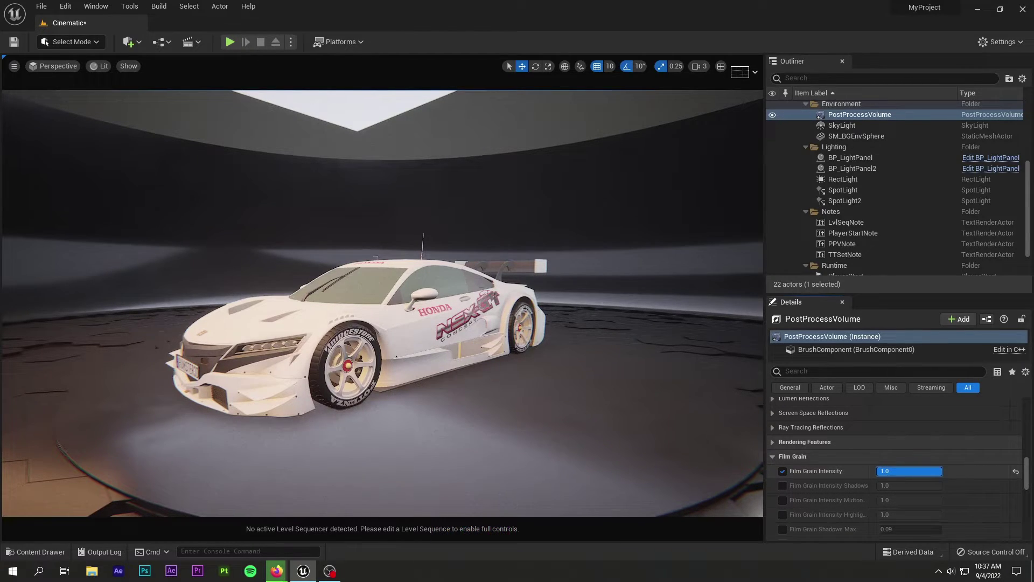
key("ctrl+z")
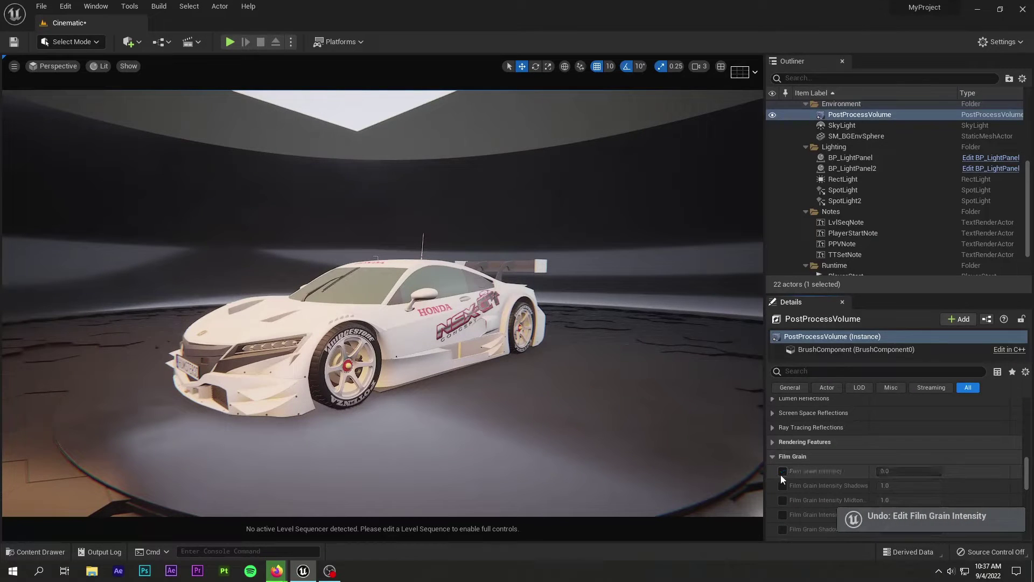
key("ctrl+z")
- Collapse the Film Grain group and try a Priority change, then undo it
left_click(773, 457)
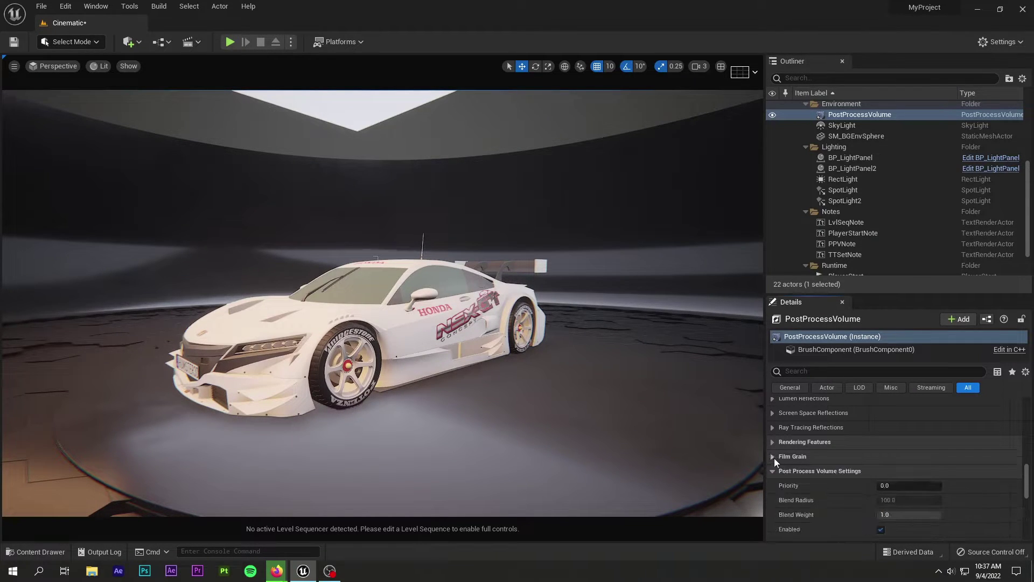
left_click(773, 458)
left_click(774, 457)
left_click_drag(887, 485, 905, 486)
key("ctrl+z")
- Enable Tessellated in the PostProcessVolume's Brush Settings
left_click(783, 471)
scroll(783, 496, "down", 2)
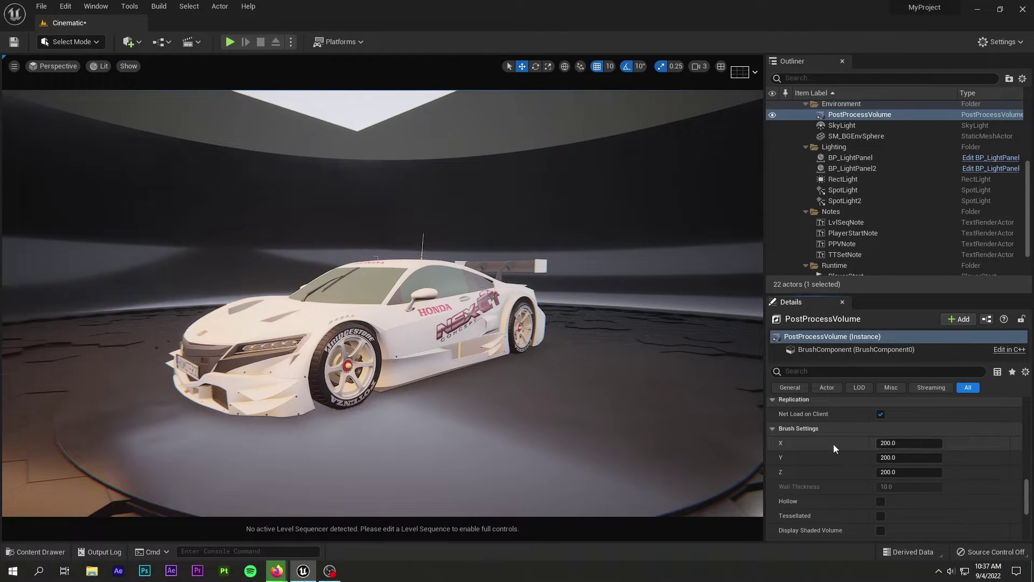
scroll(833, 444, "down", 4)
left_click(880, 447)
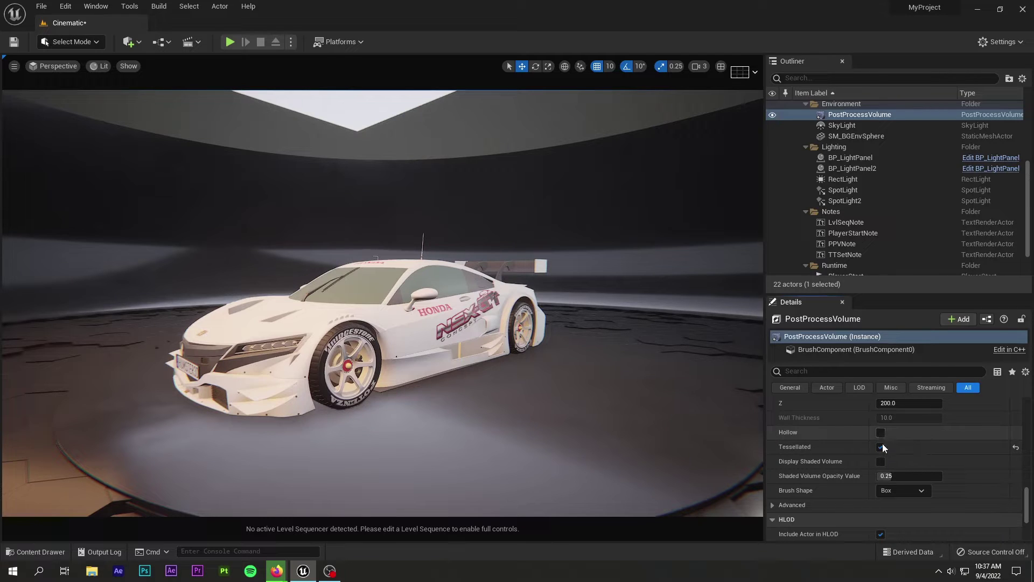
scroll(821, 486, "down", 2)
scroll(821, 485, "down", 2)
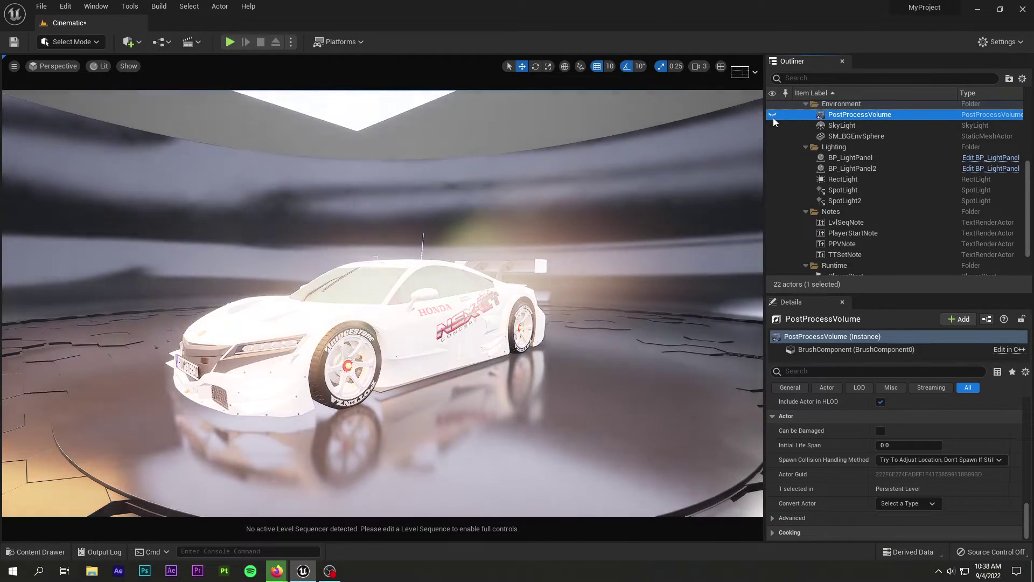
- Select the SkyLight, try a -10 degree rotation, then reset its rotation to 0
left_click(831, 127)
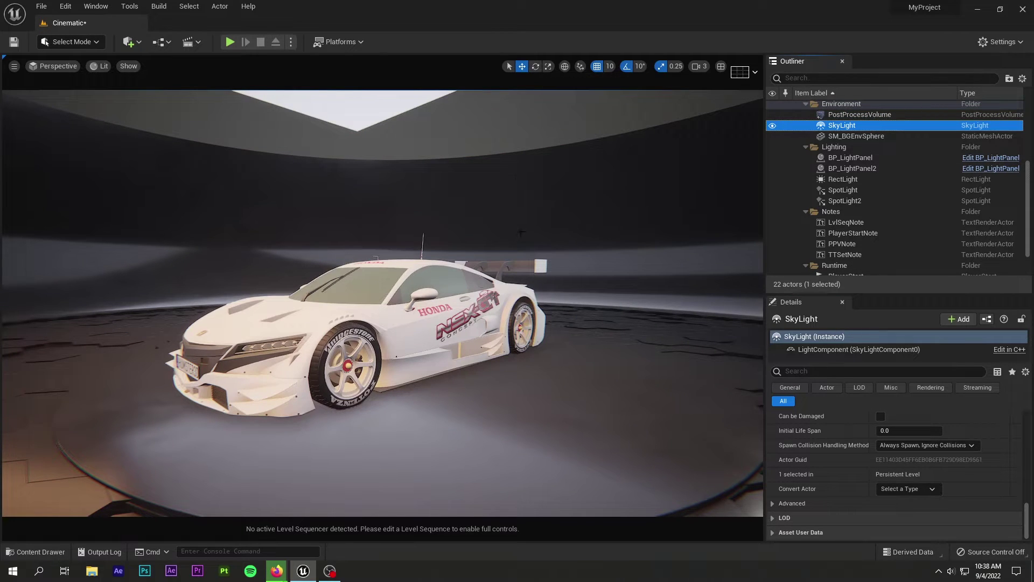
scroll(520, 232, "down", 5)
key("e")
left_click_drag(436, 160, 442, 184)
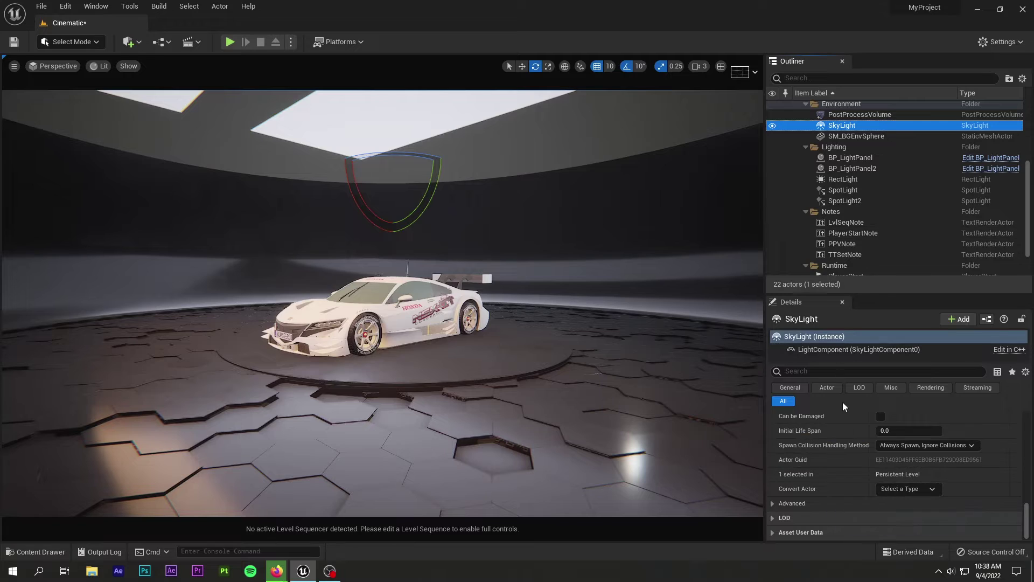
scroll(852, 442, "up", 3)
scroll(852, 441, "up", 3)
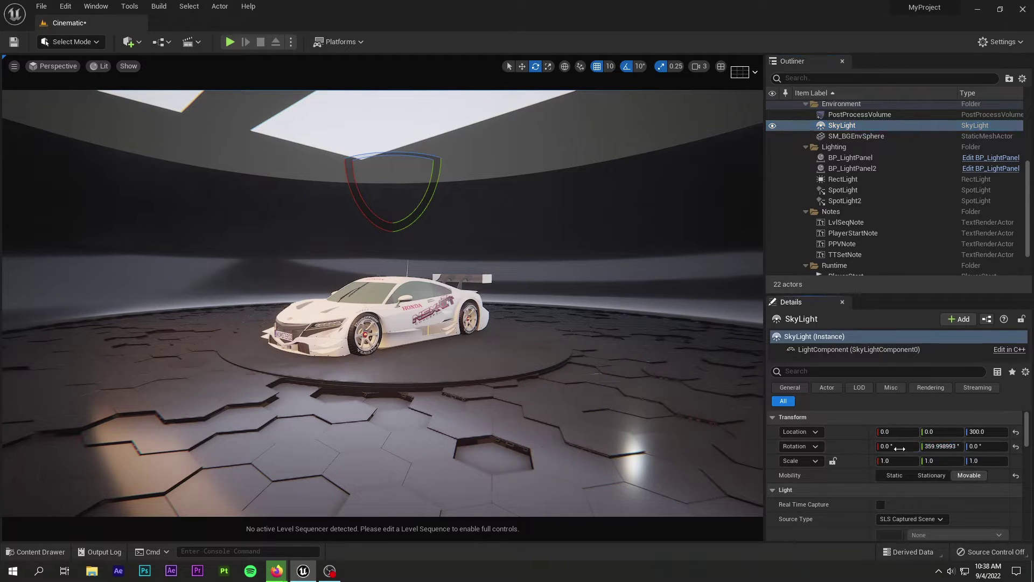
key("ctrl+z")
left_click(768, 123)
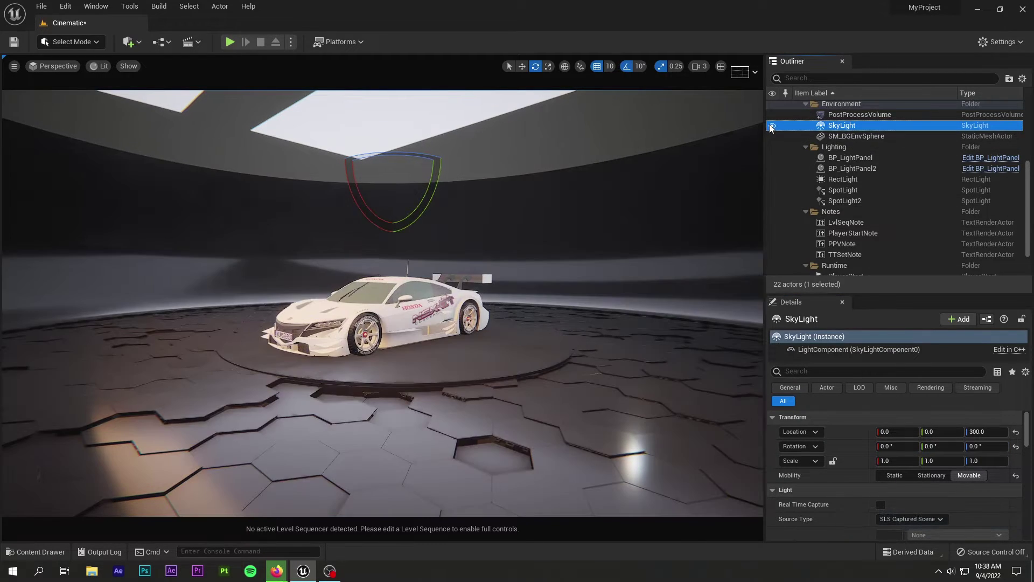
- Set the SkyLight's light colour to pale blue
scroll(845, 454, "down", 4)
left_click(921, 520)
left_click(741, 339)
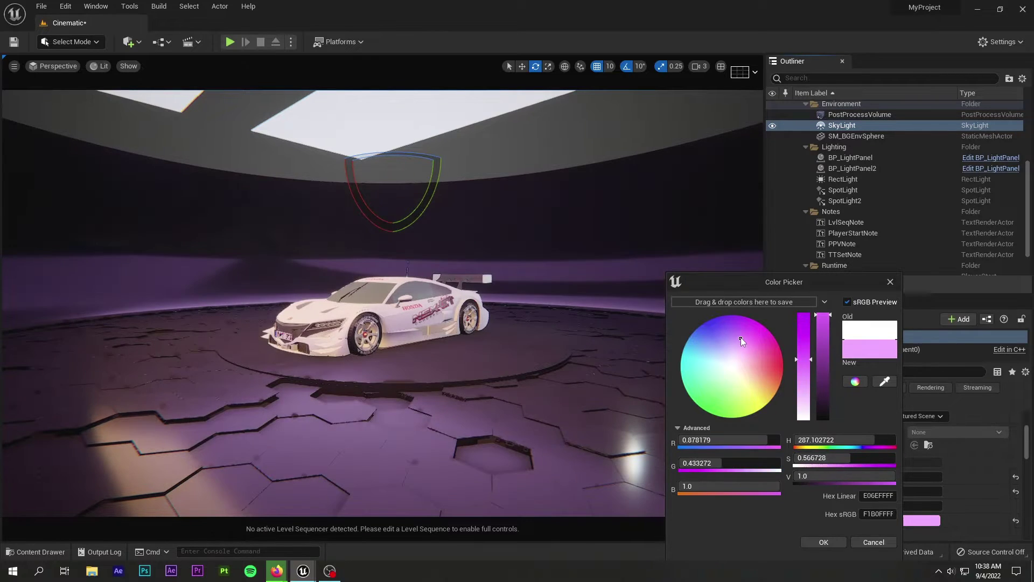
left_click_drag(741, 339, 709, 354)
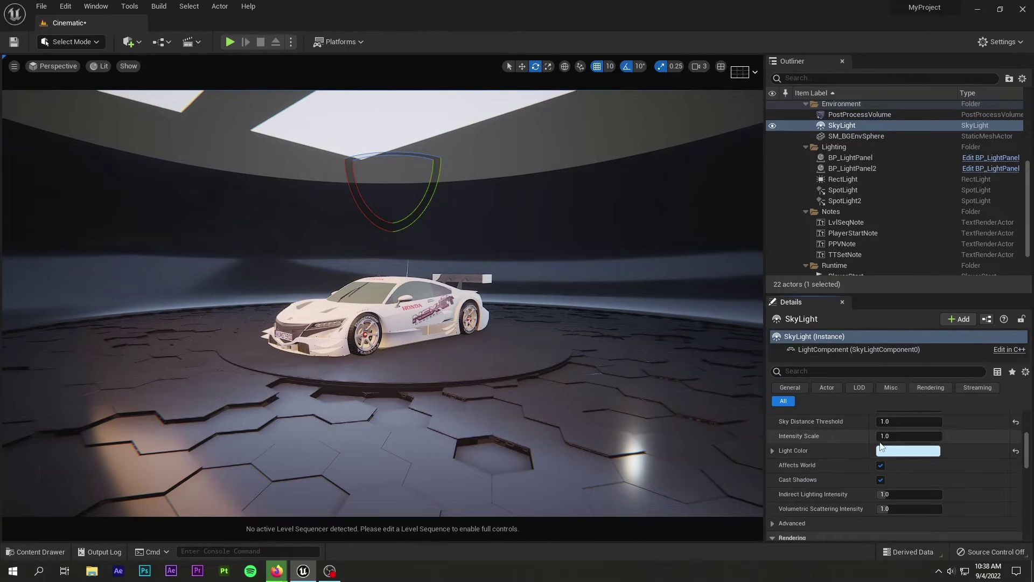
- Try SkyLight Intensity Scale 1.2 and Cast Shadows off, then hide the SkyLight to compare
left_click_drag(883, 437, 861, 436)
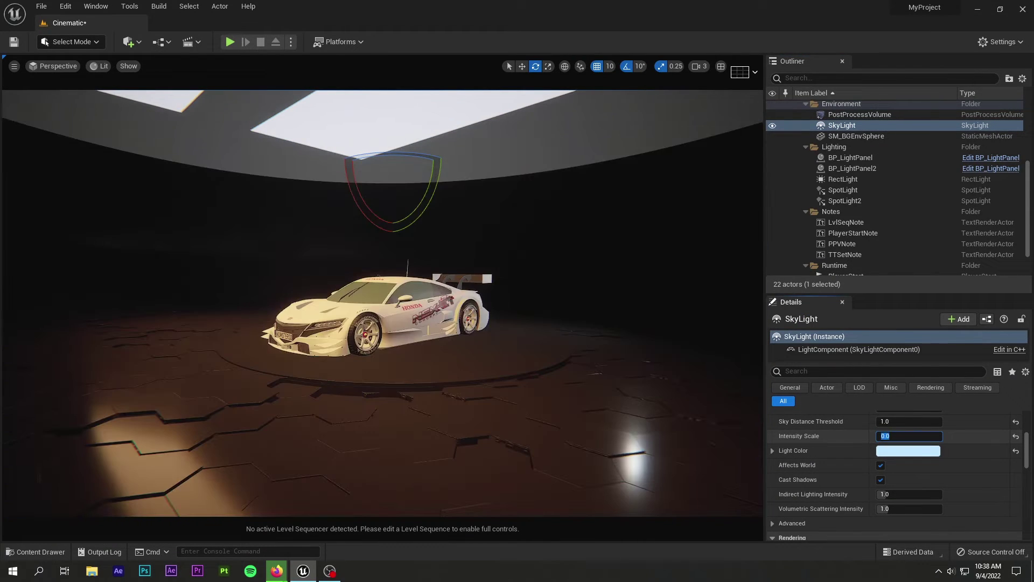
type("1.2")
key("Return")
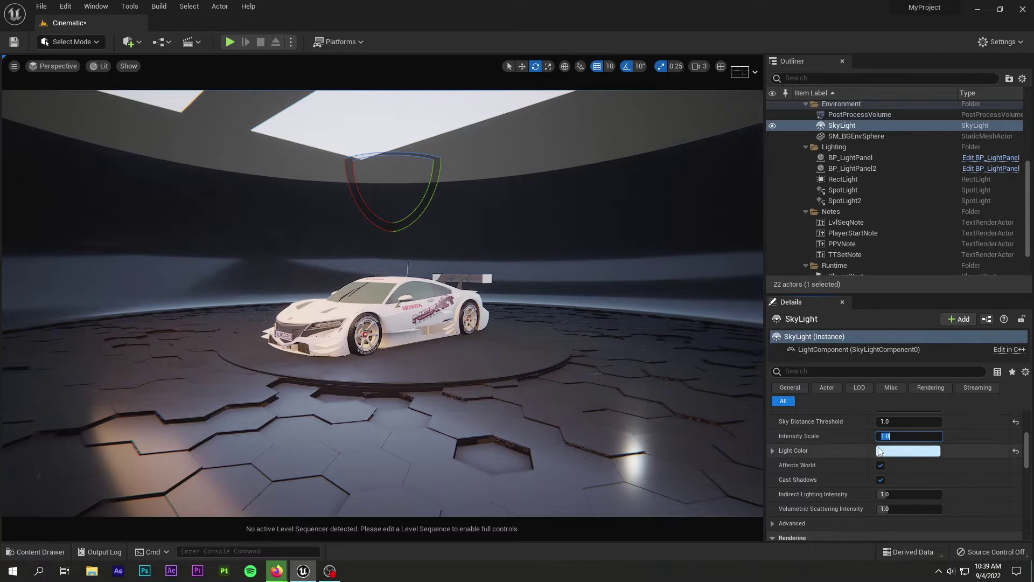
left_click(881, 448)
left_click(881, 448)
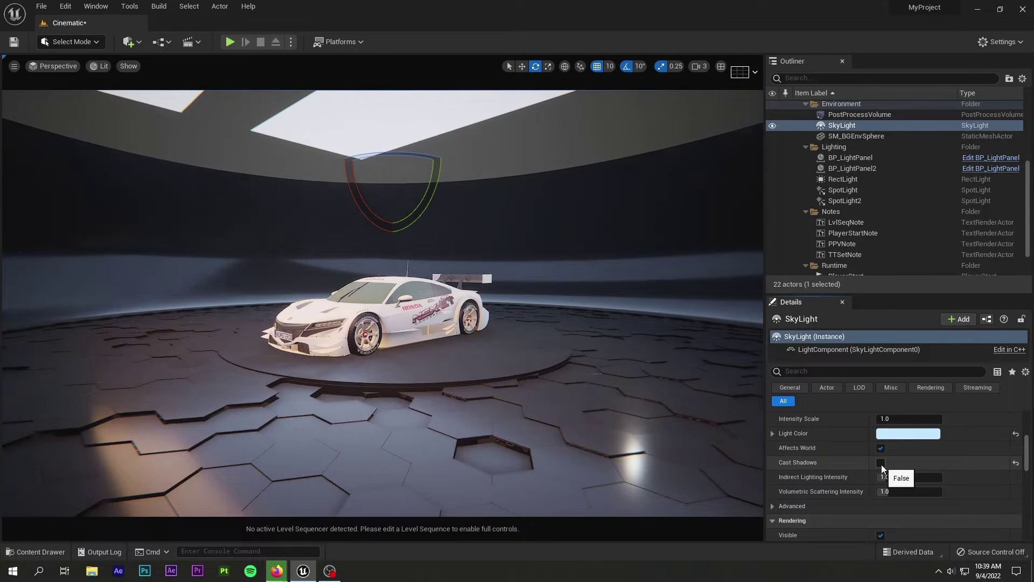
scroll(855, 477, "down", 2)
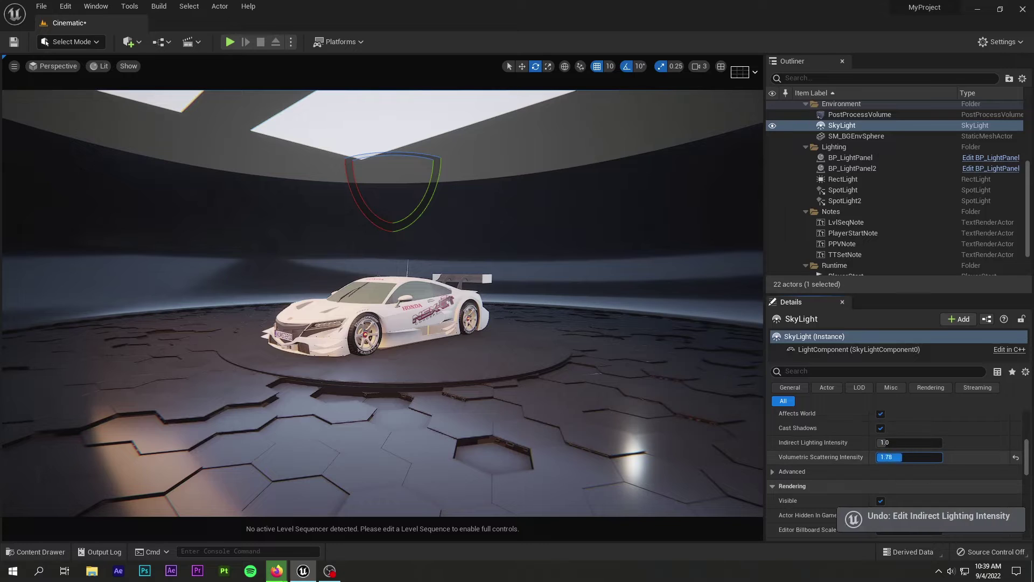
scroll(826, 470, "up", 4)
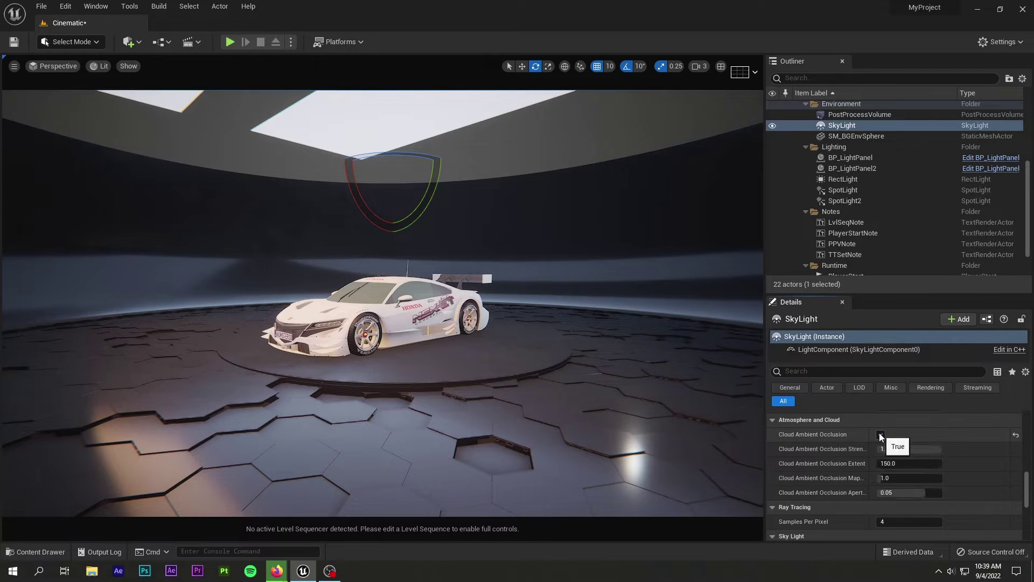
left_click(774, 147)
- Restore the SkyLight's visibility and select the PlayerStart actor
left_click(773, 146)
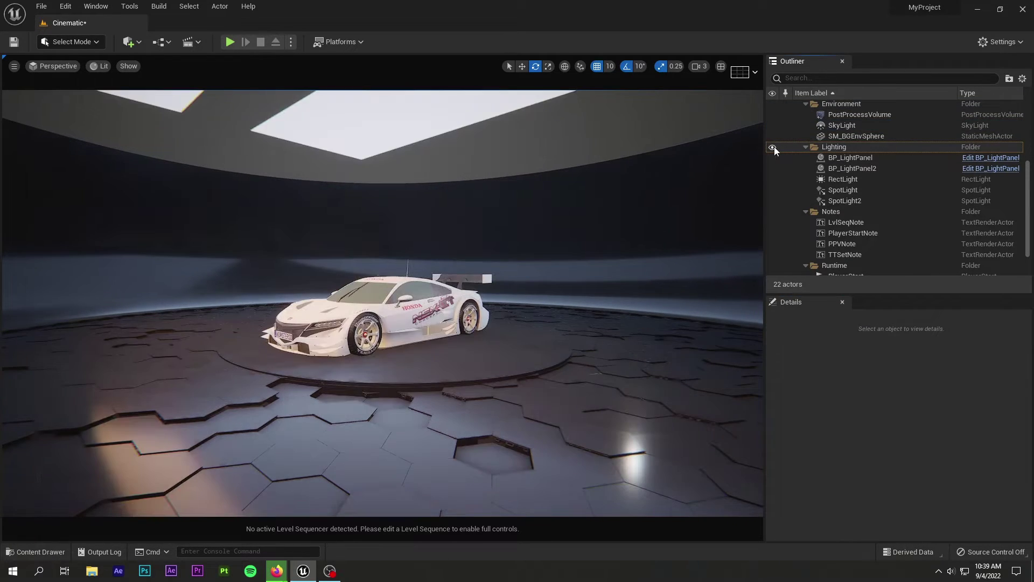
left_click(771, 106)
left_click(771, 125)
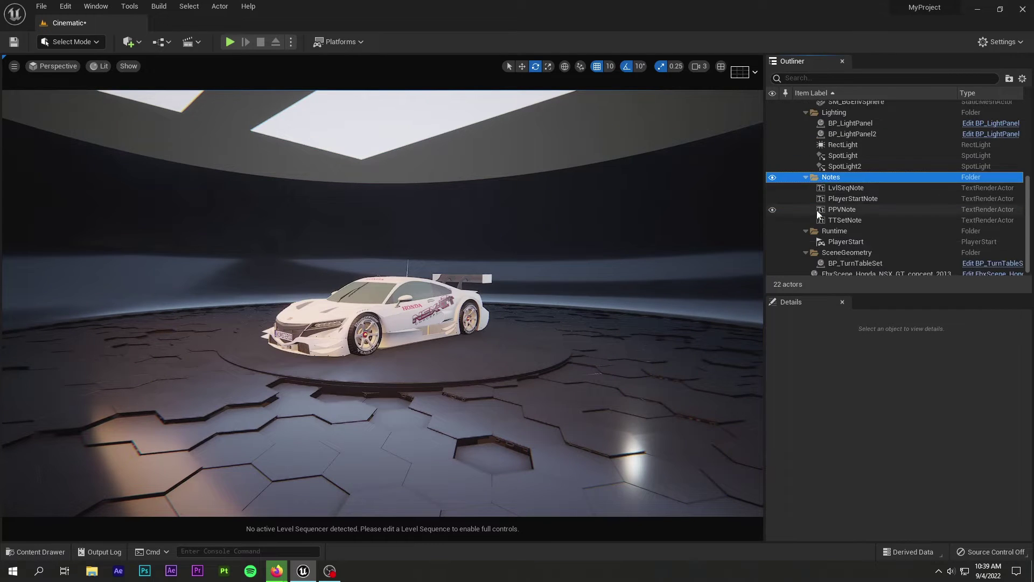
scroll(820, 226, "down", 2)
left_click(845, 237)
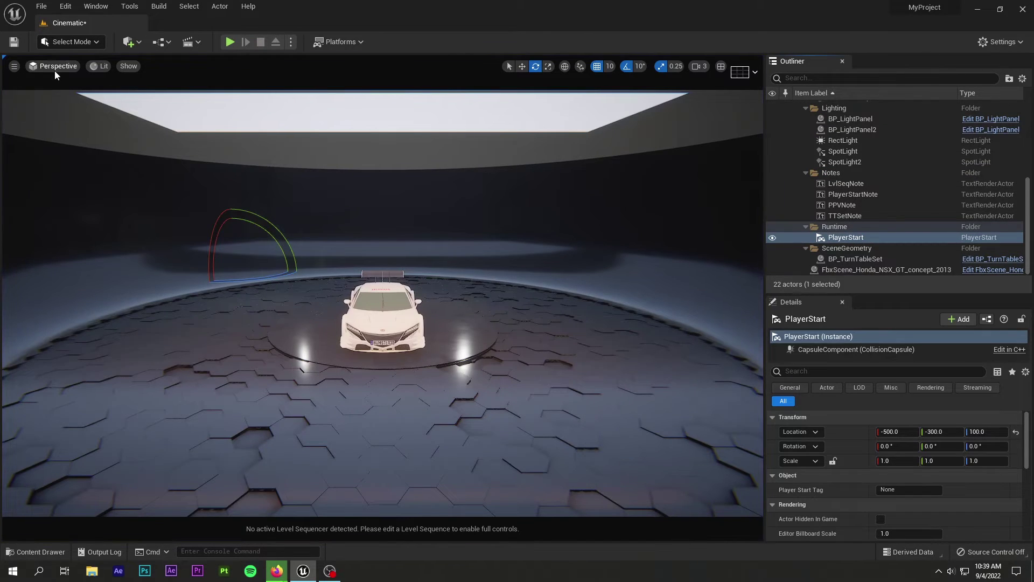
- Preview the scene through CineCamera_Shot1
left_click(55, 66)
left_click(92, 182)
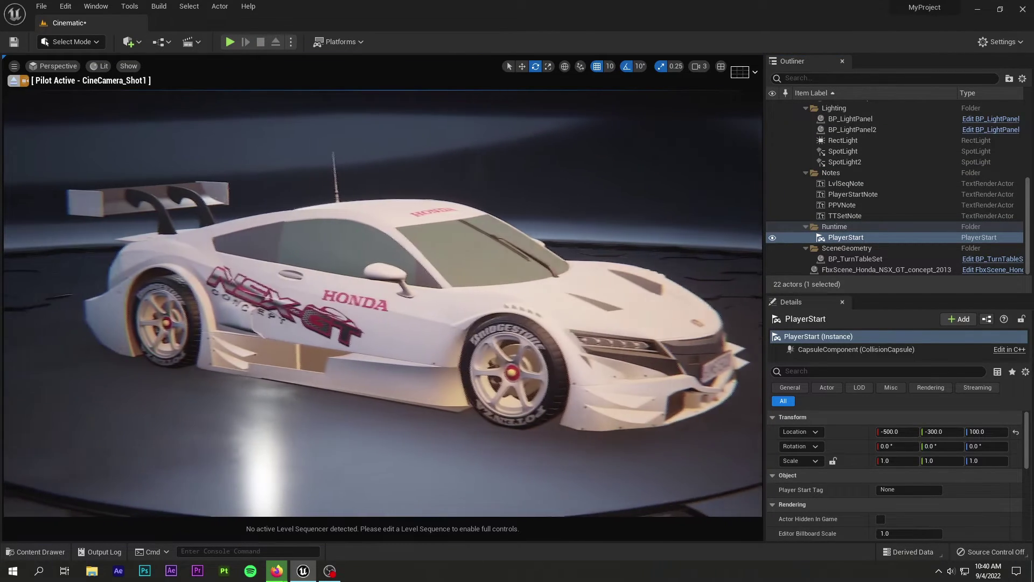
scroll(808, 167, "up", 2)
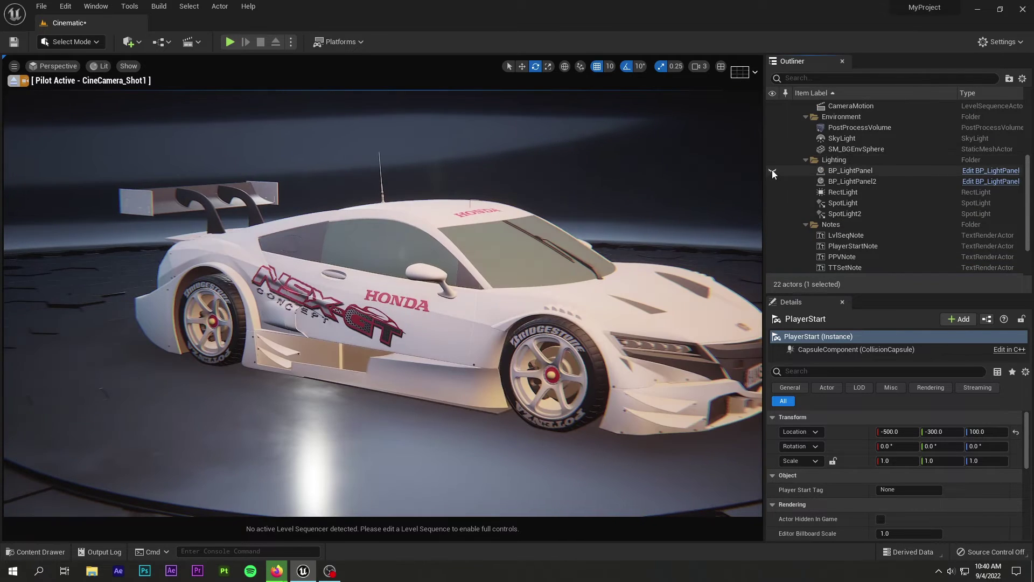
- Select the RectLight, preview another camera and CineCamera_Shot2, then return to Perspective
left_click(841, 192)
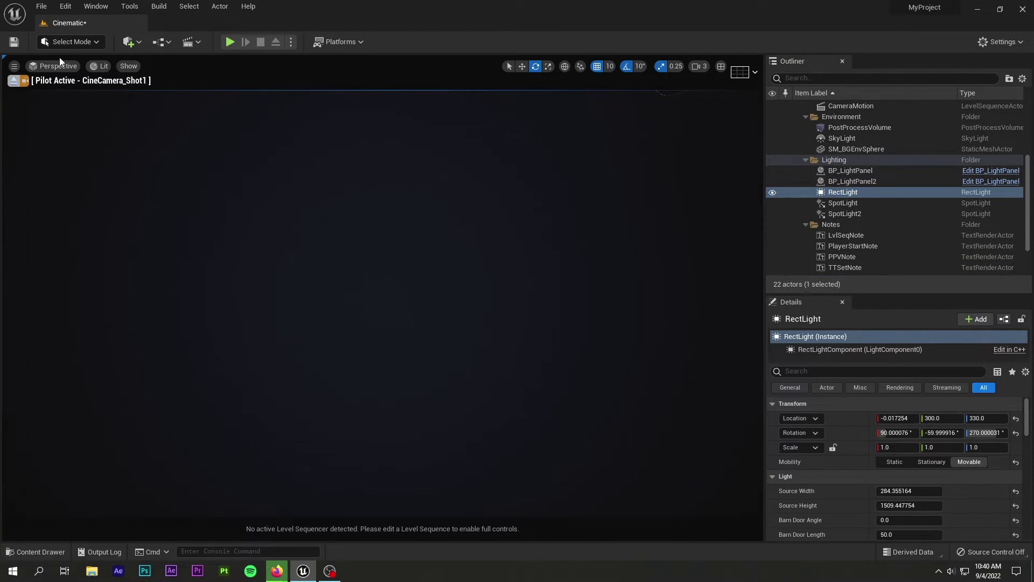
left_click(56, 65)
left_click(62, 241)
left_click(56, 66)
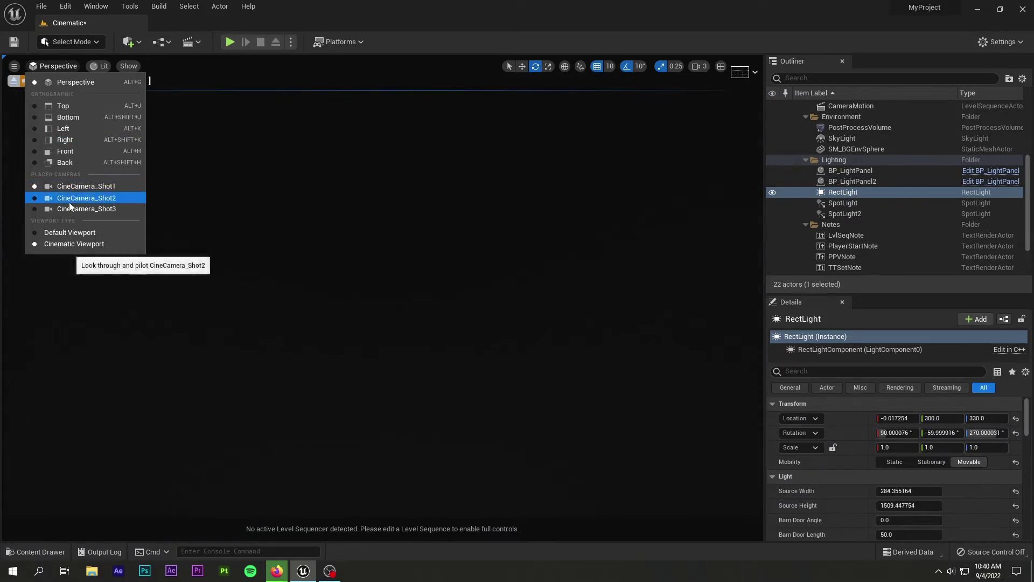
left_click(70, 199)
left_click(57, 66)
left_click(75, 82)
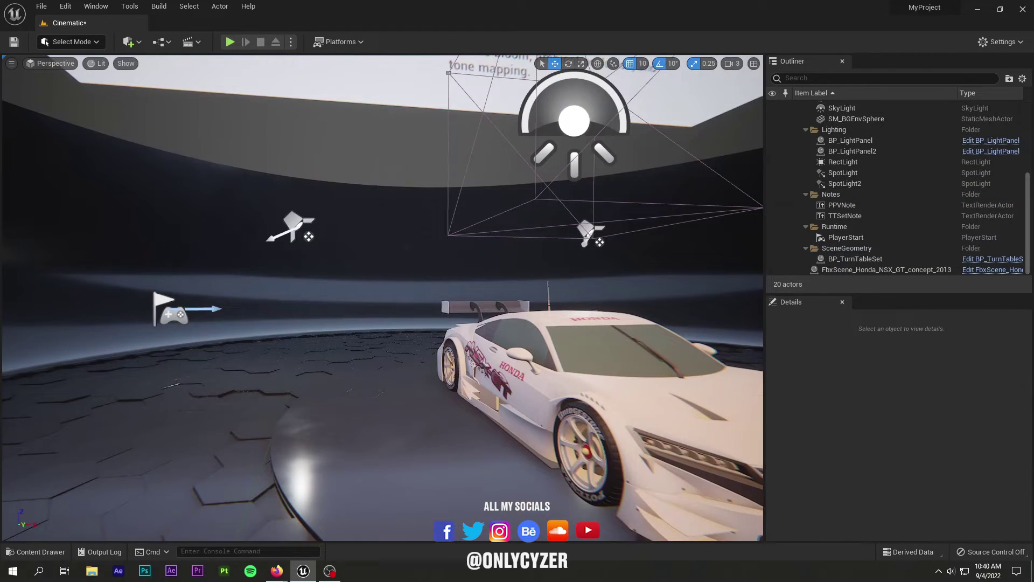
- Select the RectLight and preview colours in its Color Picker, keeping it white
left_click(488, 112)
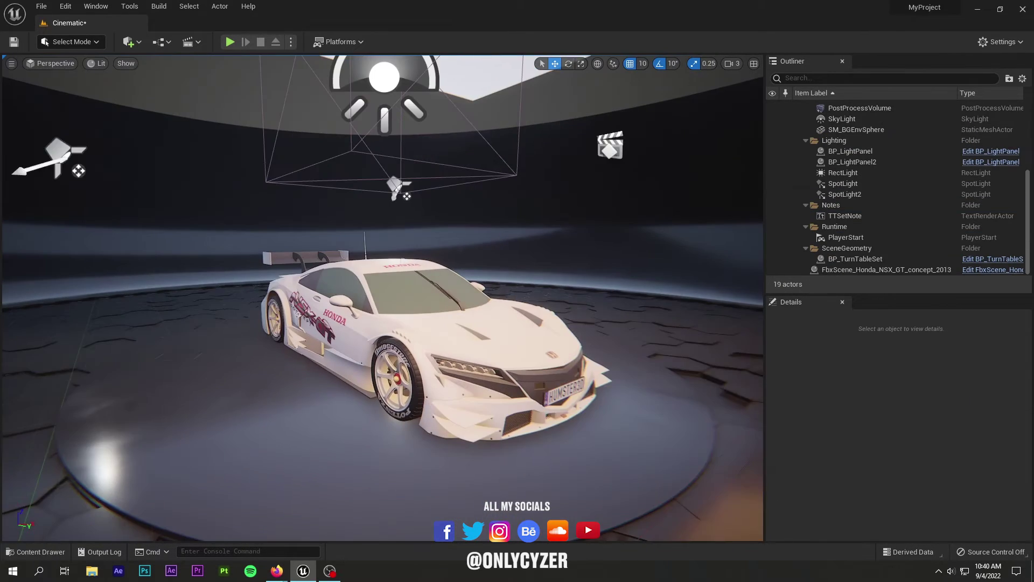
scroll(844, 215, "down", 3)
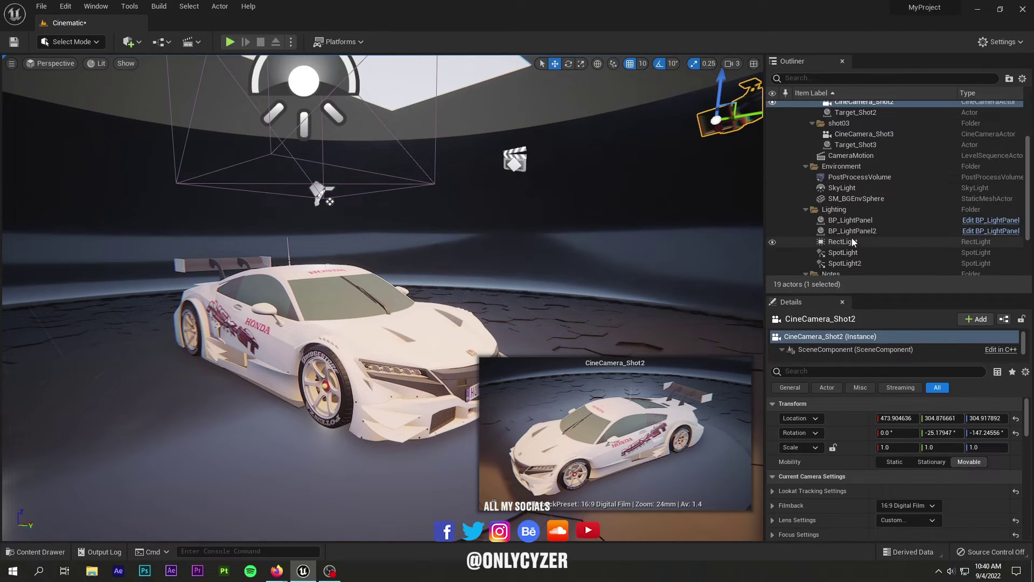
left_click(843, 241)
left_click(922, 423)
left_click(700, 331)
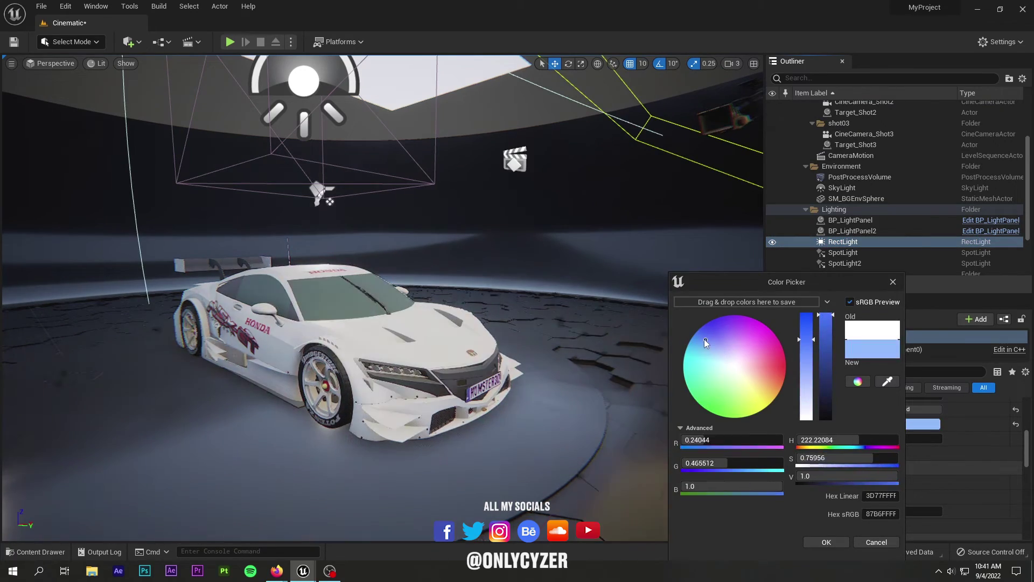
left_click_drag(700, 331, 770, 344)
- Frame the RectLight, lower it to just above the car, and play back through CineCamera_Shot1
key("f")
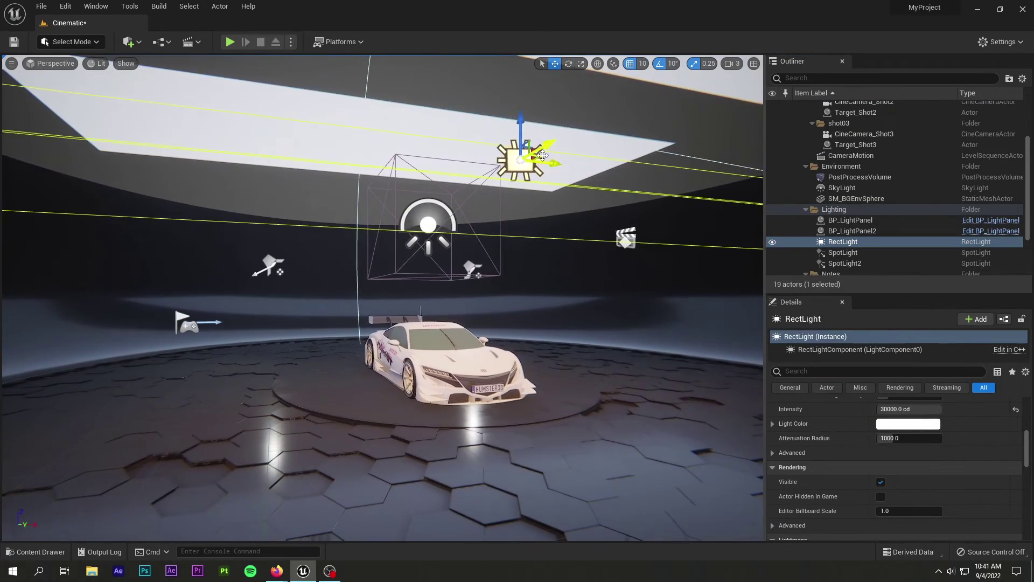
left_click_drag(450, 161, 448, 106)
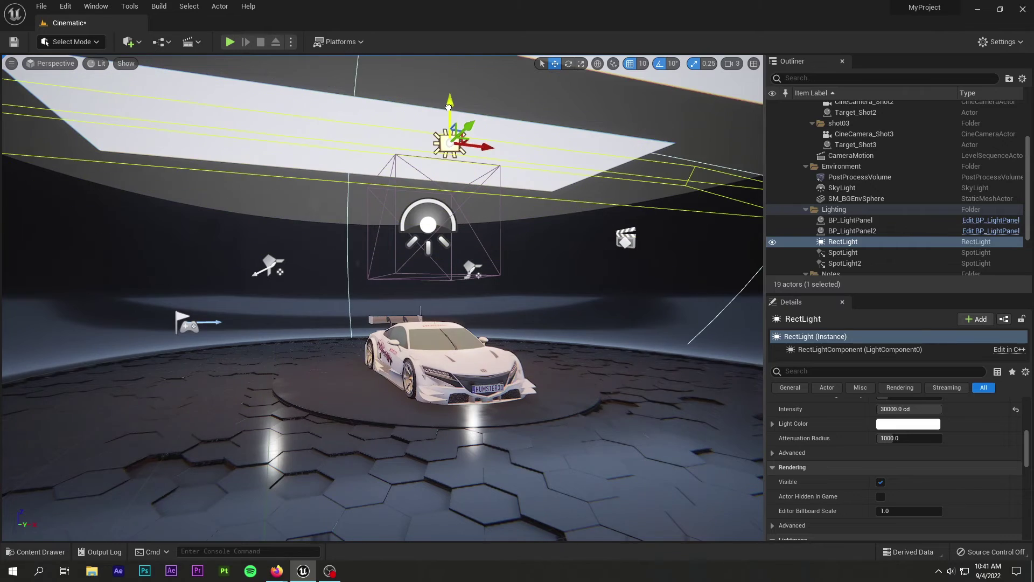
left_click_drag(538, 144, 431, 196)
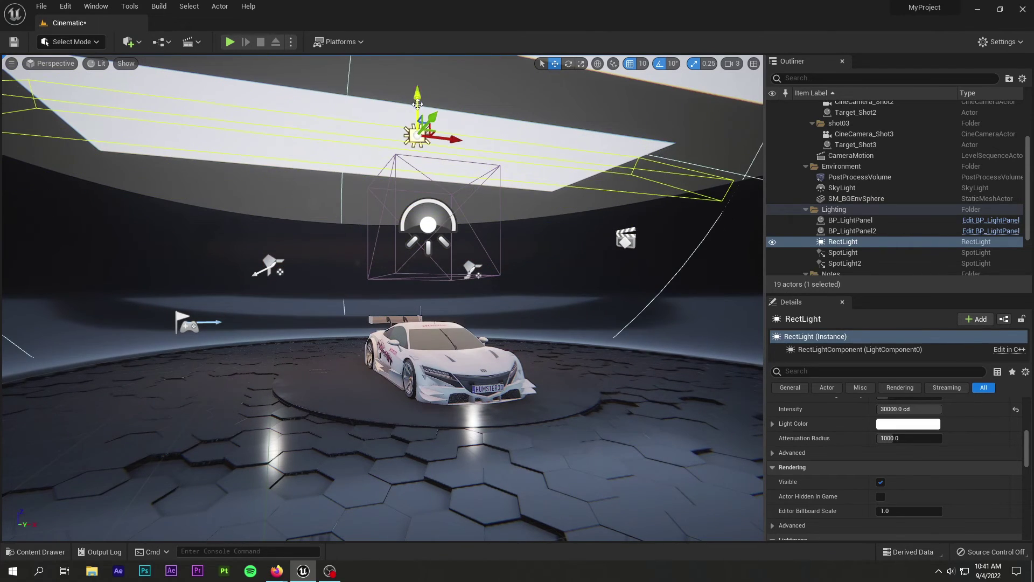
key("space")
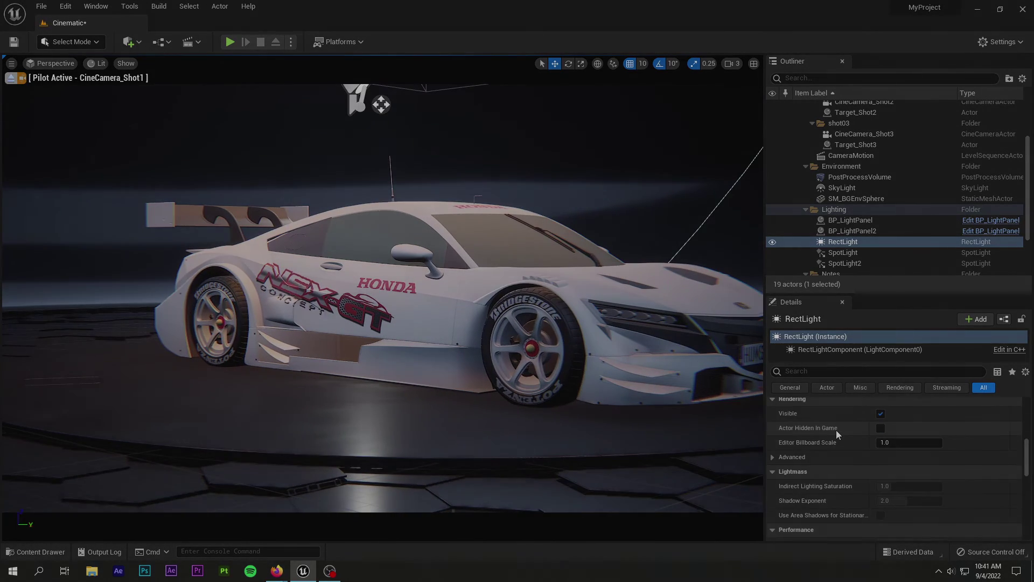
scroll(836, 430, "up", 5)
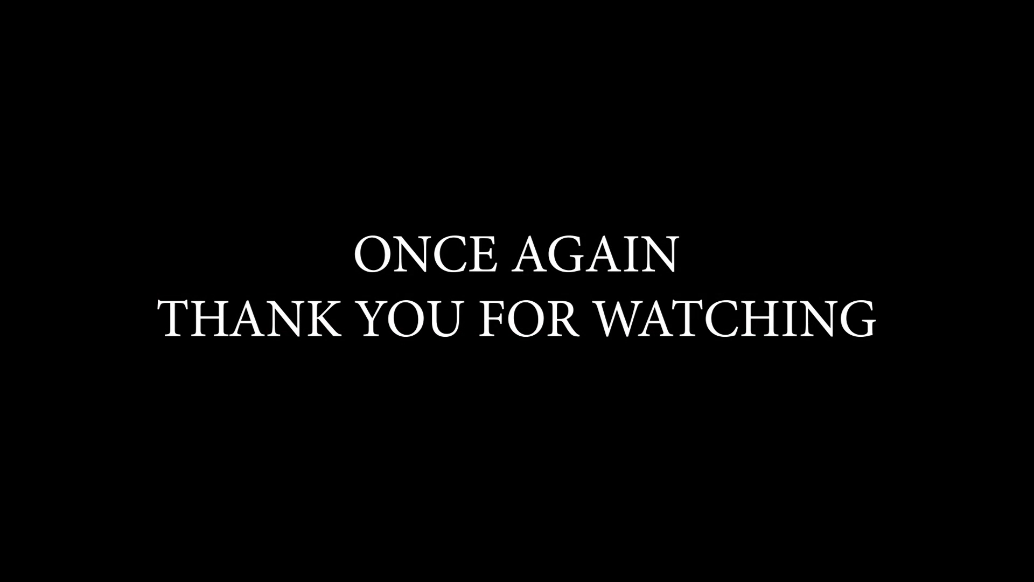